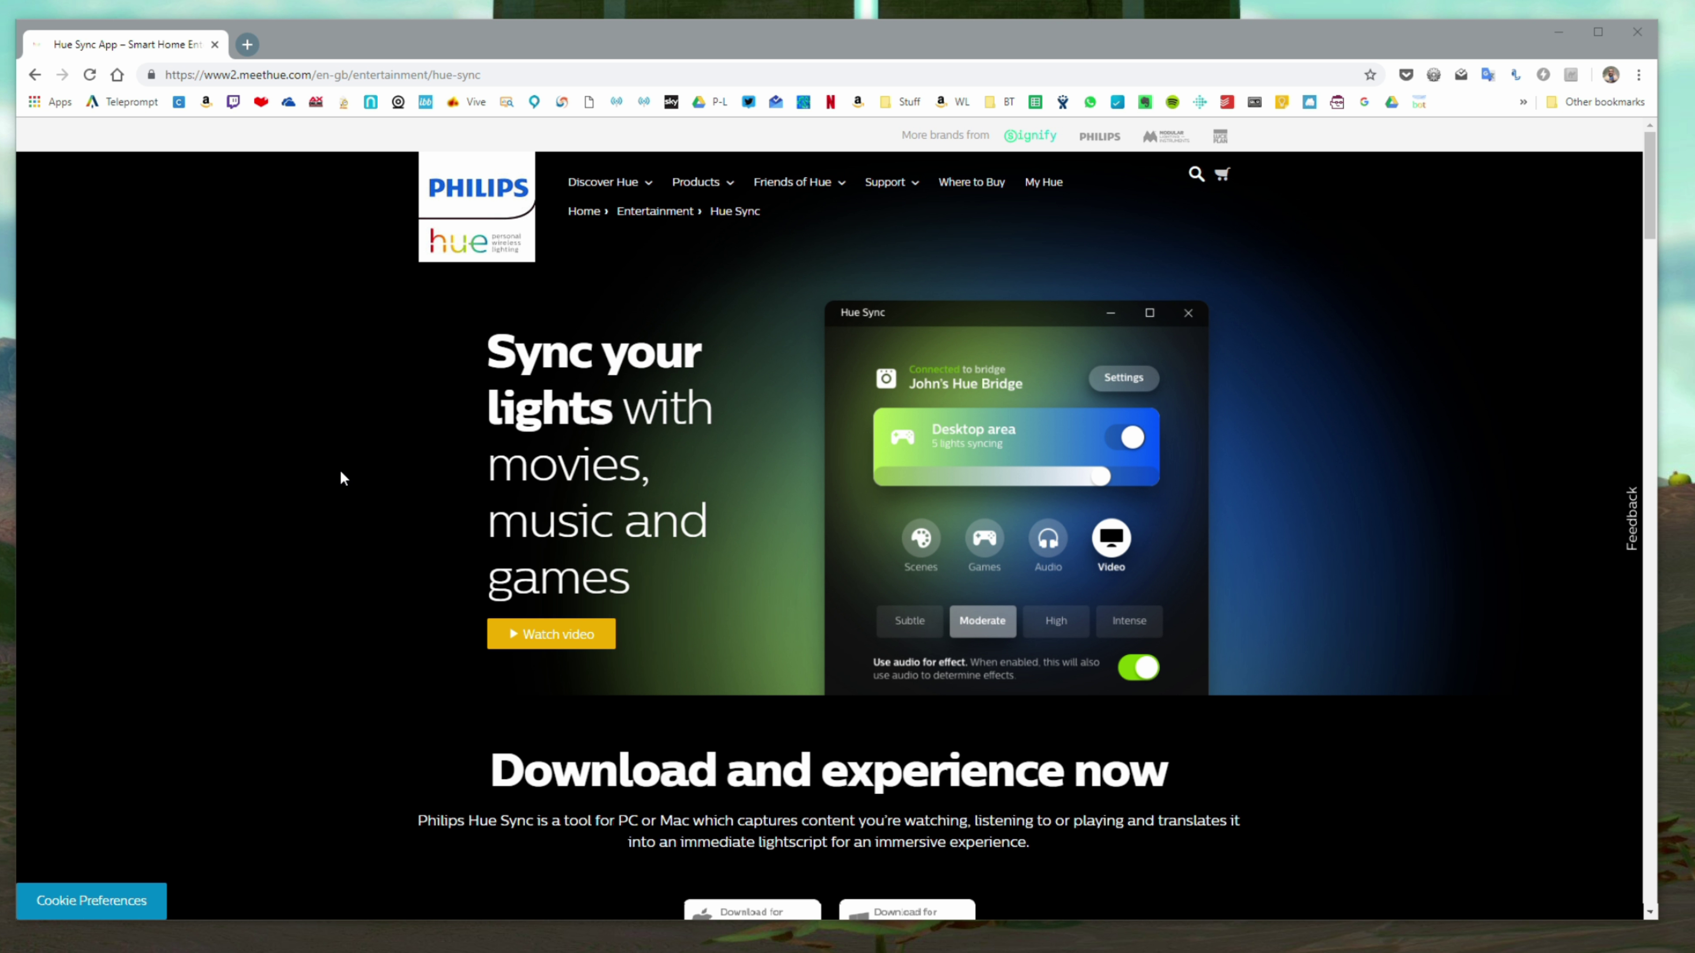
- Download the Windows HueSyncInstaller .exe from the meethue.com Hue Sync page
scroll(340, 472, "down", 5)
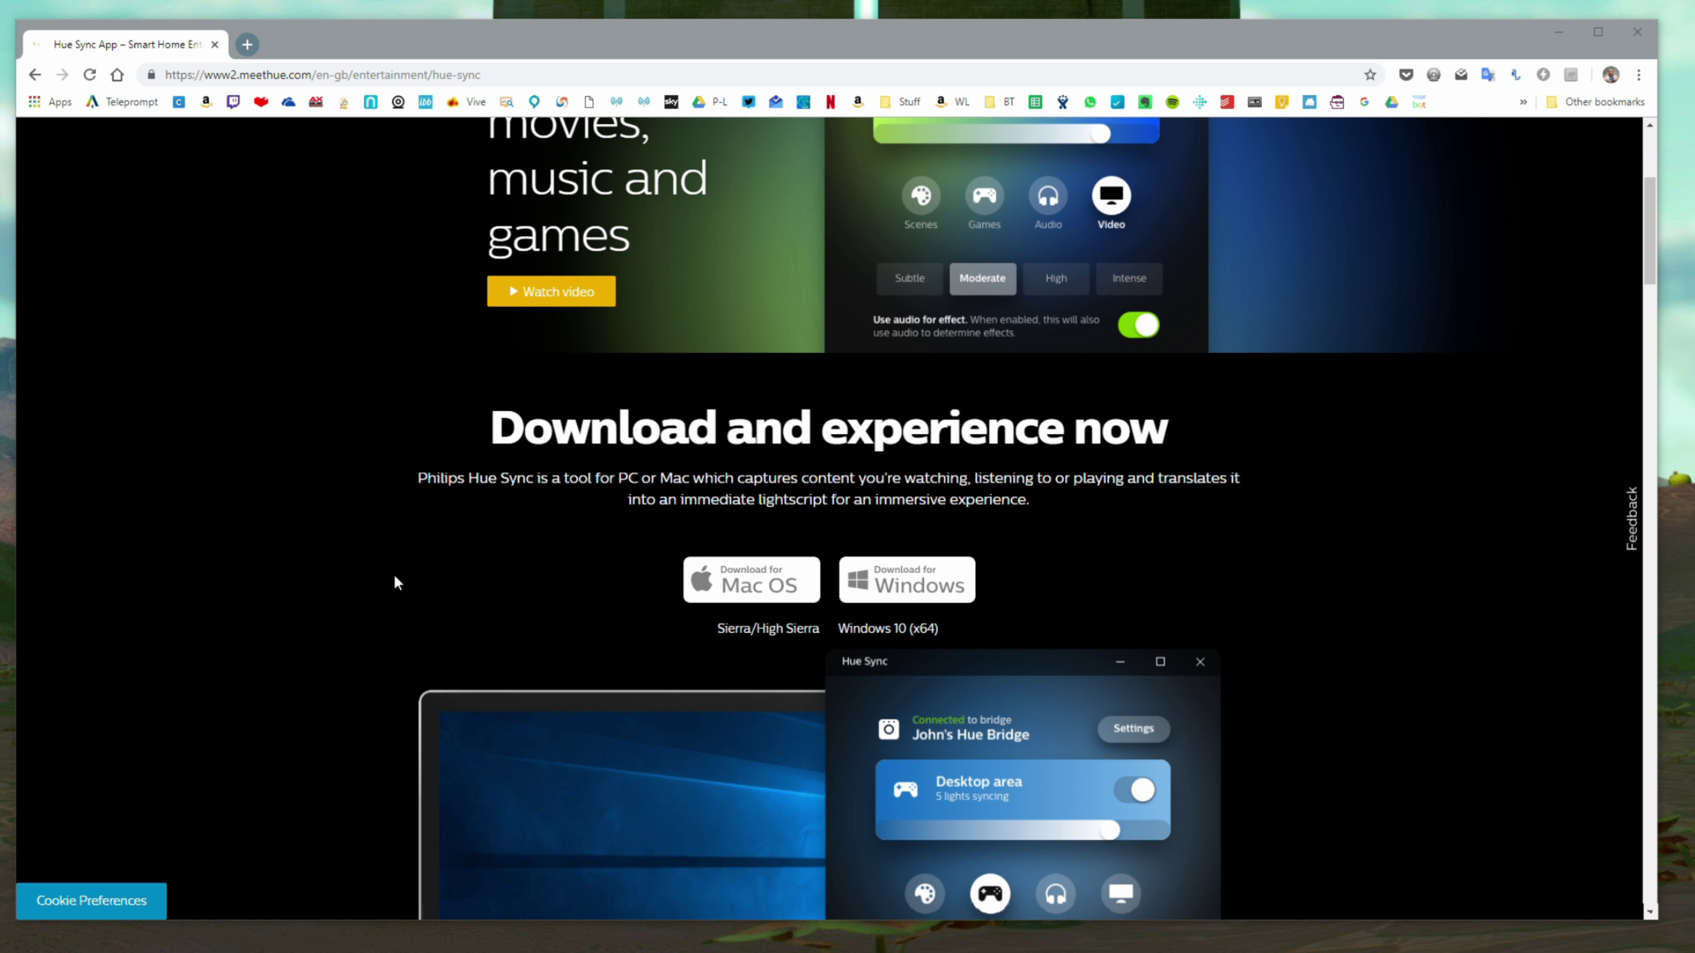
left_click(883, 590)
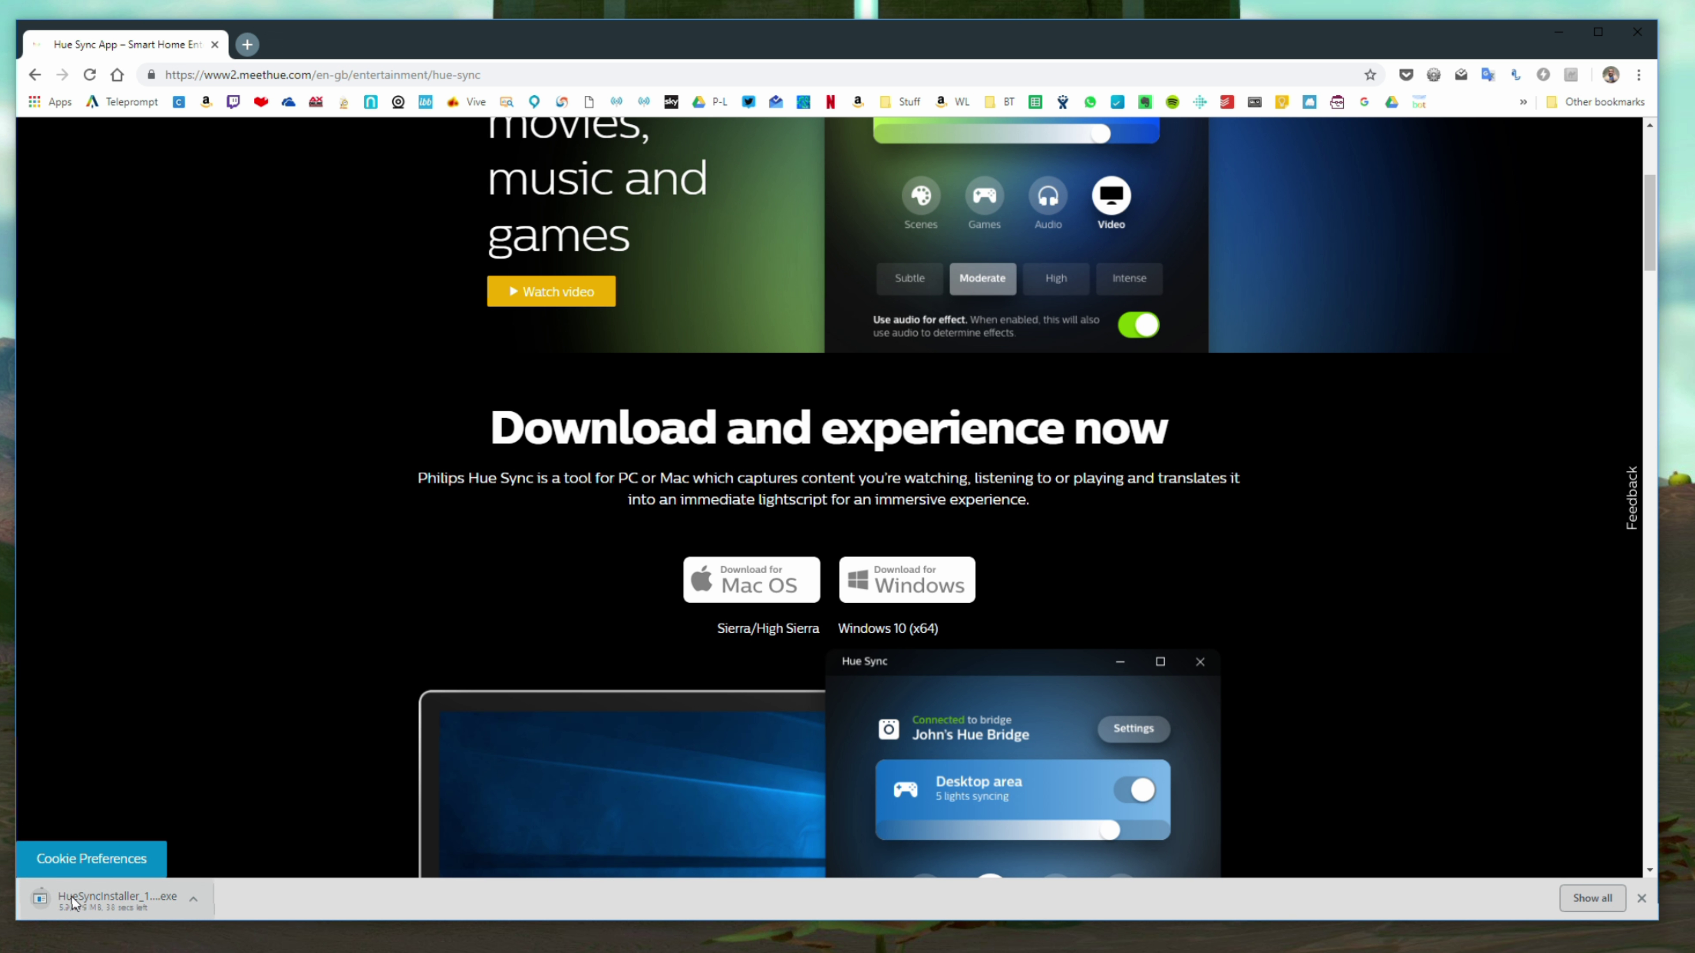
- Scroll the Hue Sync page while the HueSyncInstaller download finishes and the app launches
scroll(1153, 690, "down", 20)
scroll(1157, 697, "up", 6)
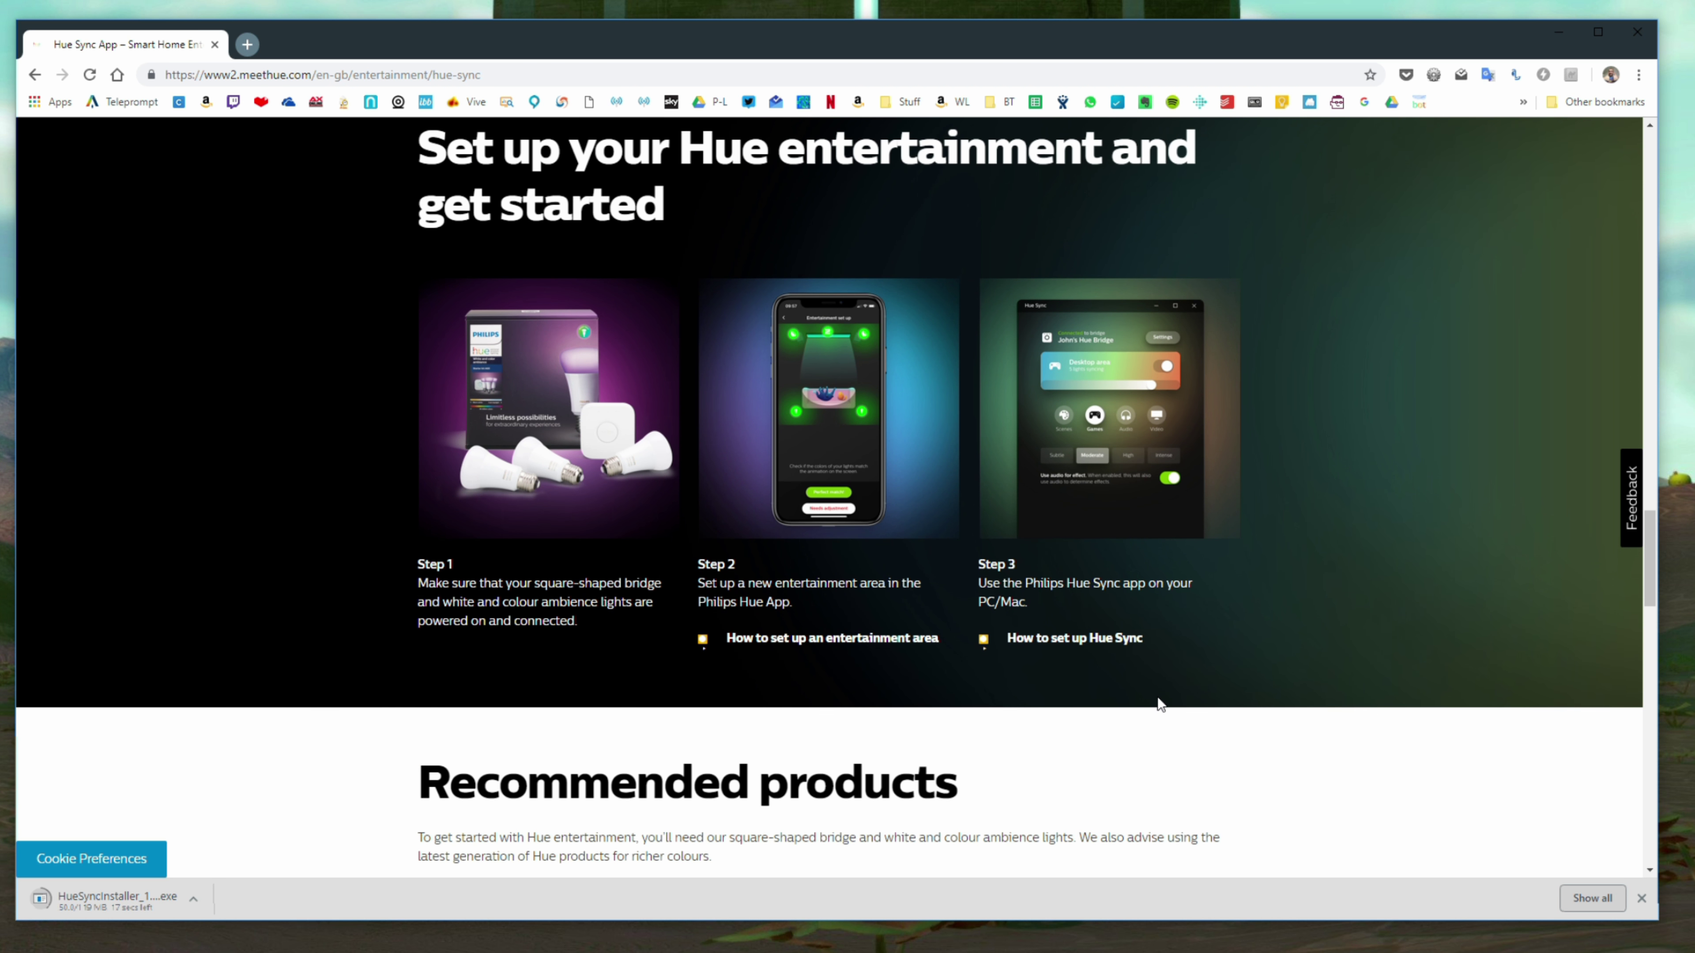
scroll(1156, 709, "down", 1)
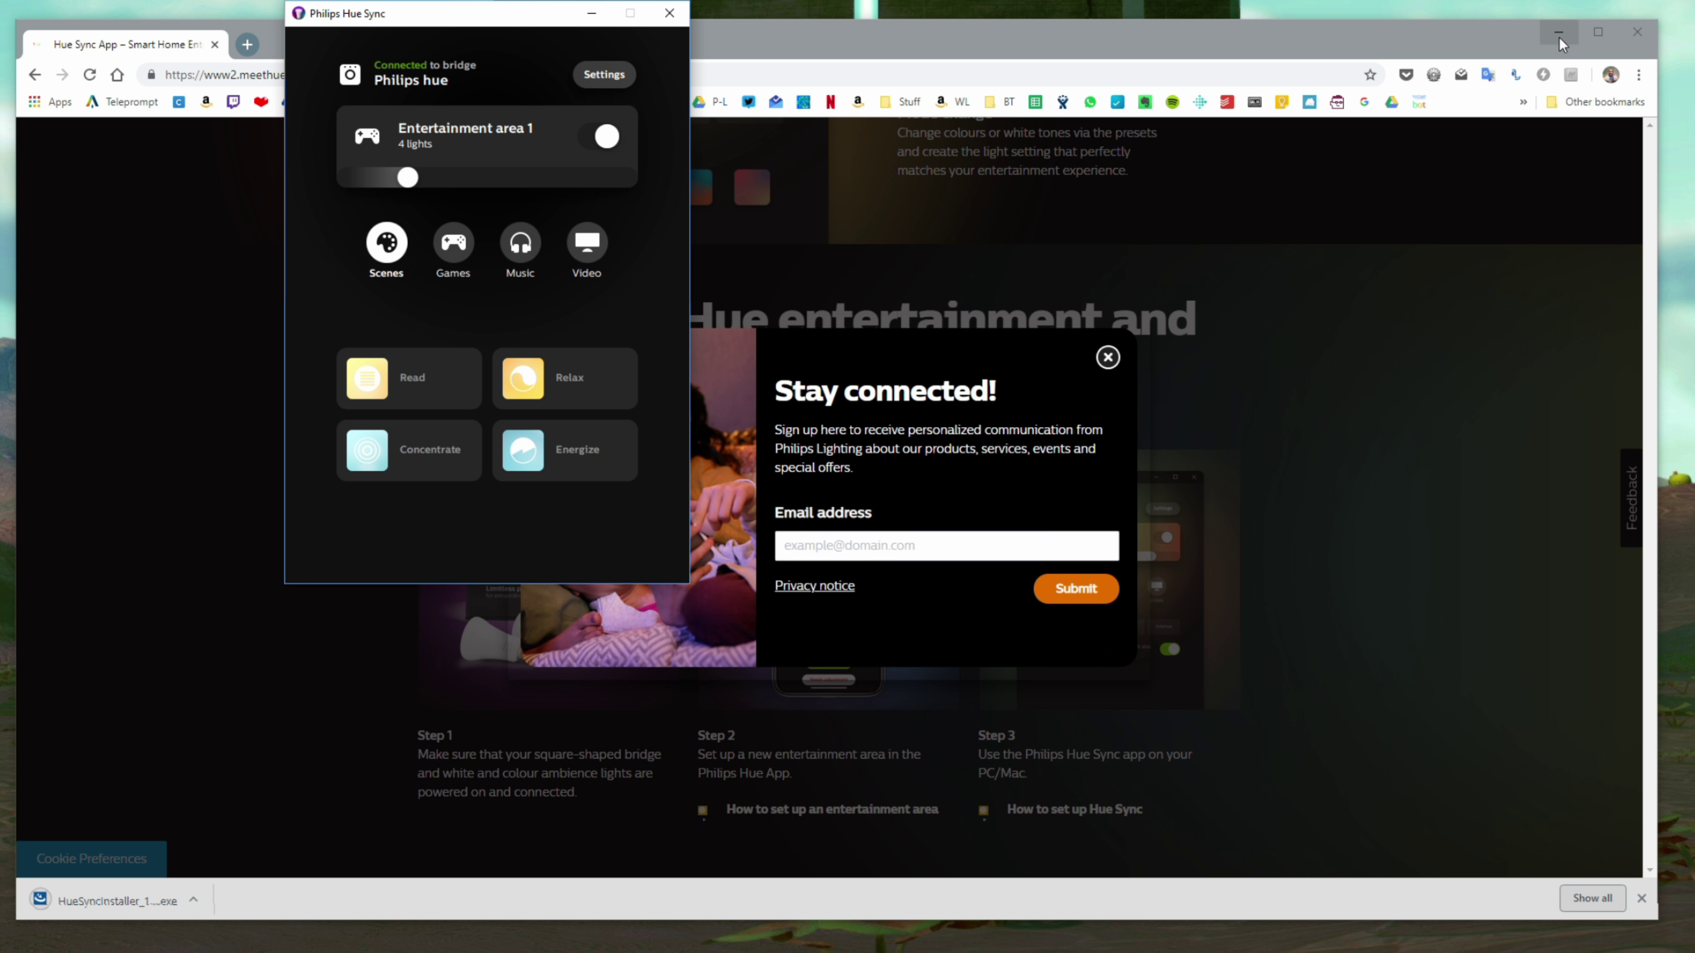
- Centre the Hue Sync window on the desktop and apply the Read scene to Entertainment area 1
left_click(1559, 31)
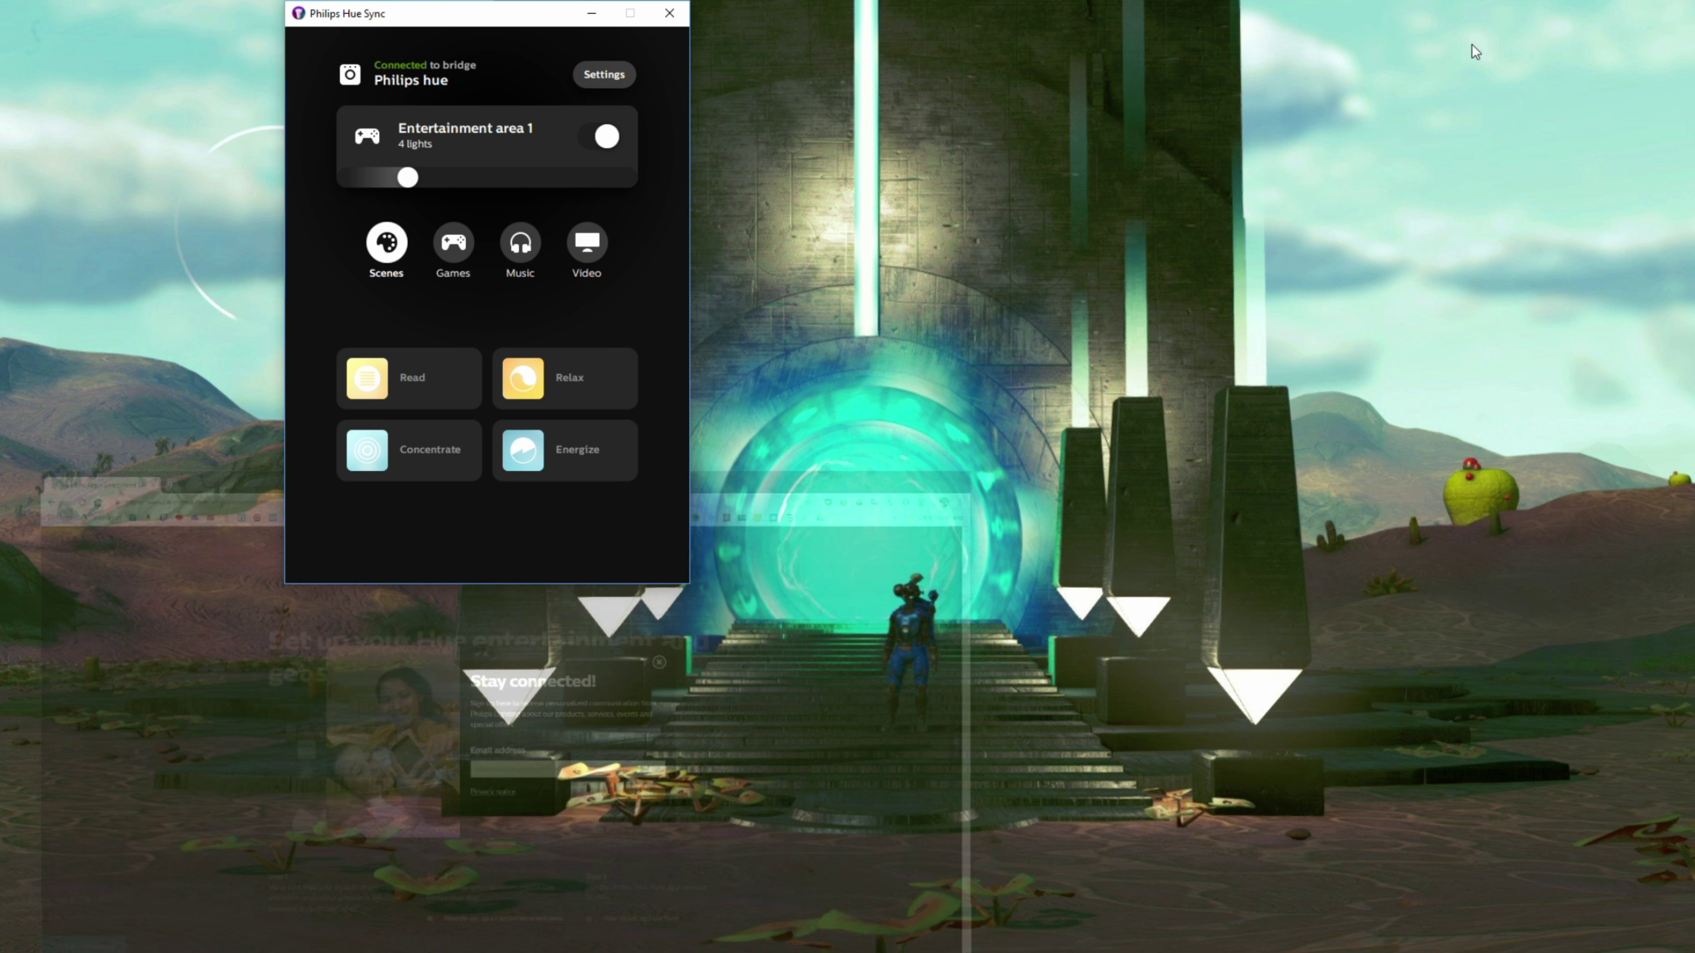
left_click_drag(415, 20, 832, 157)
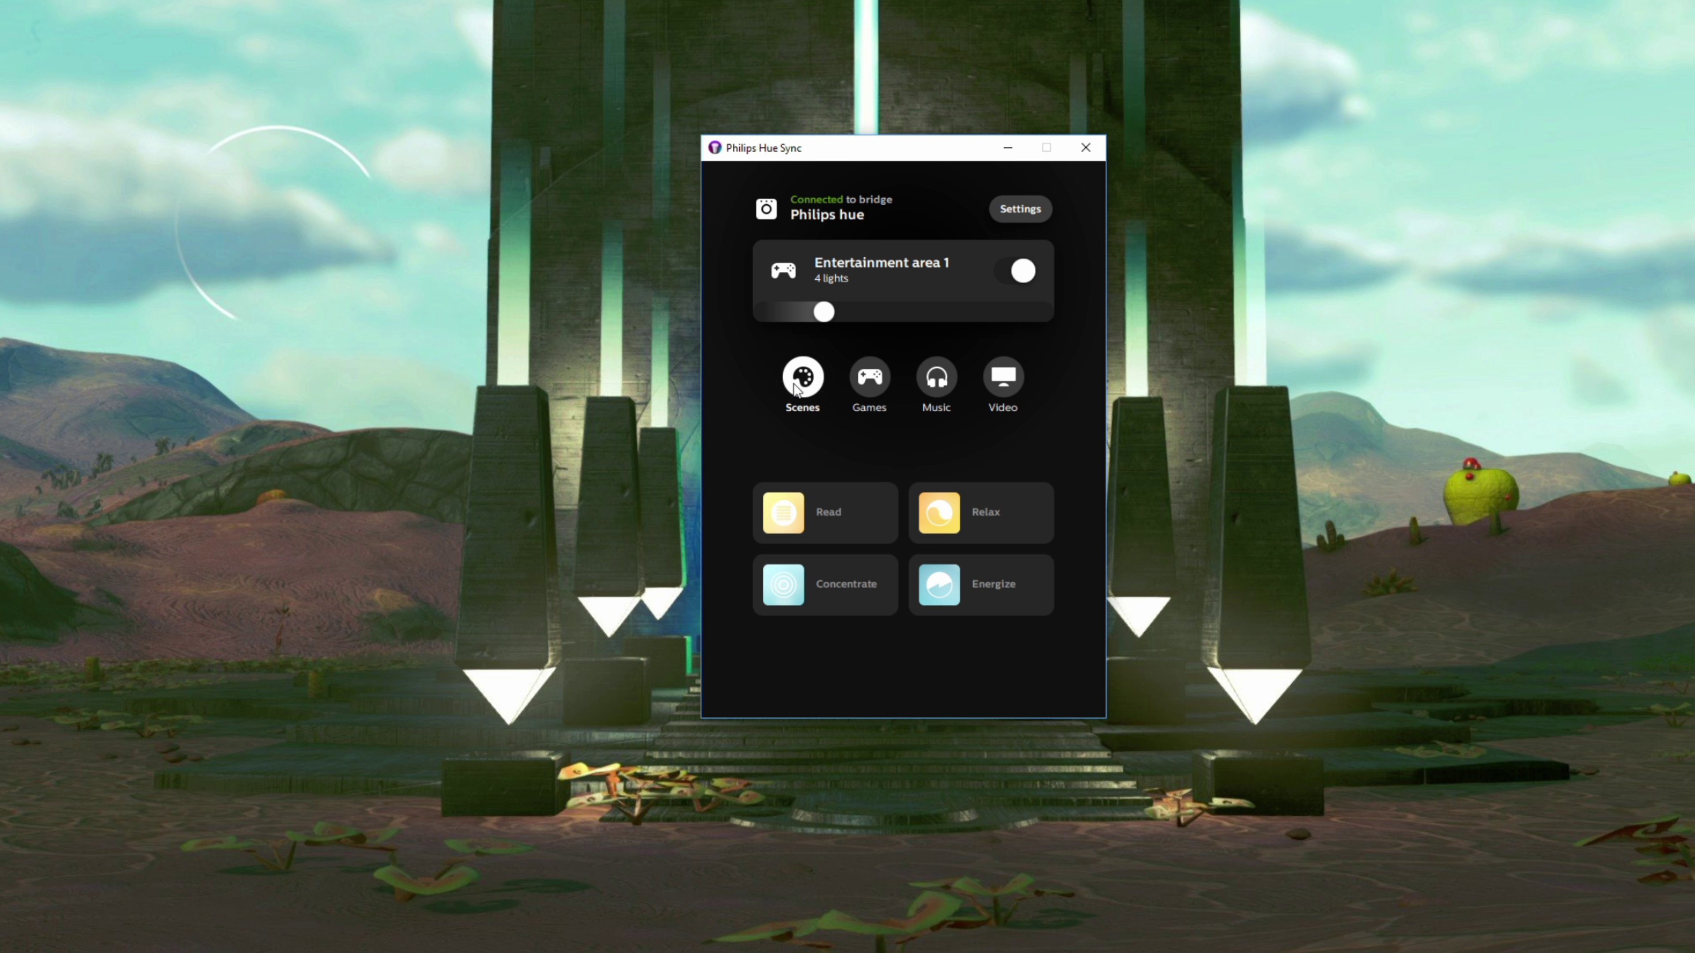
left_click(795, 534)
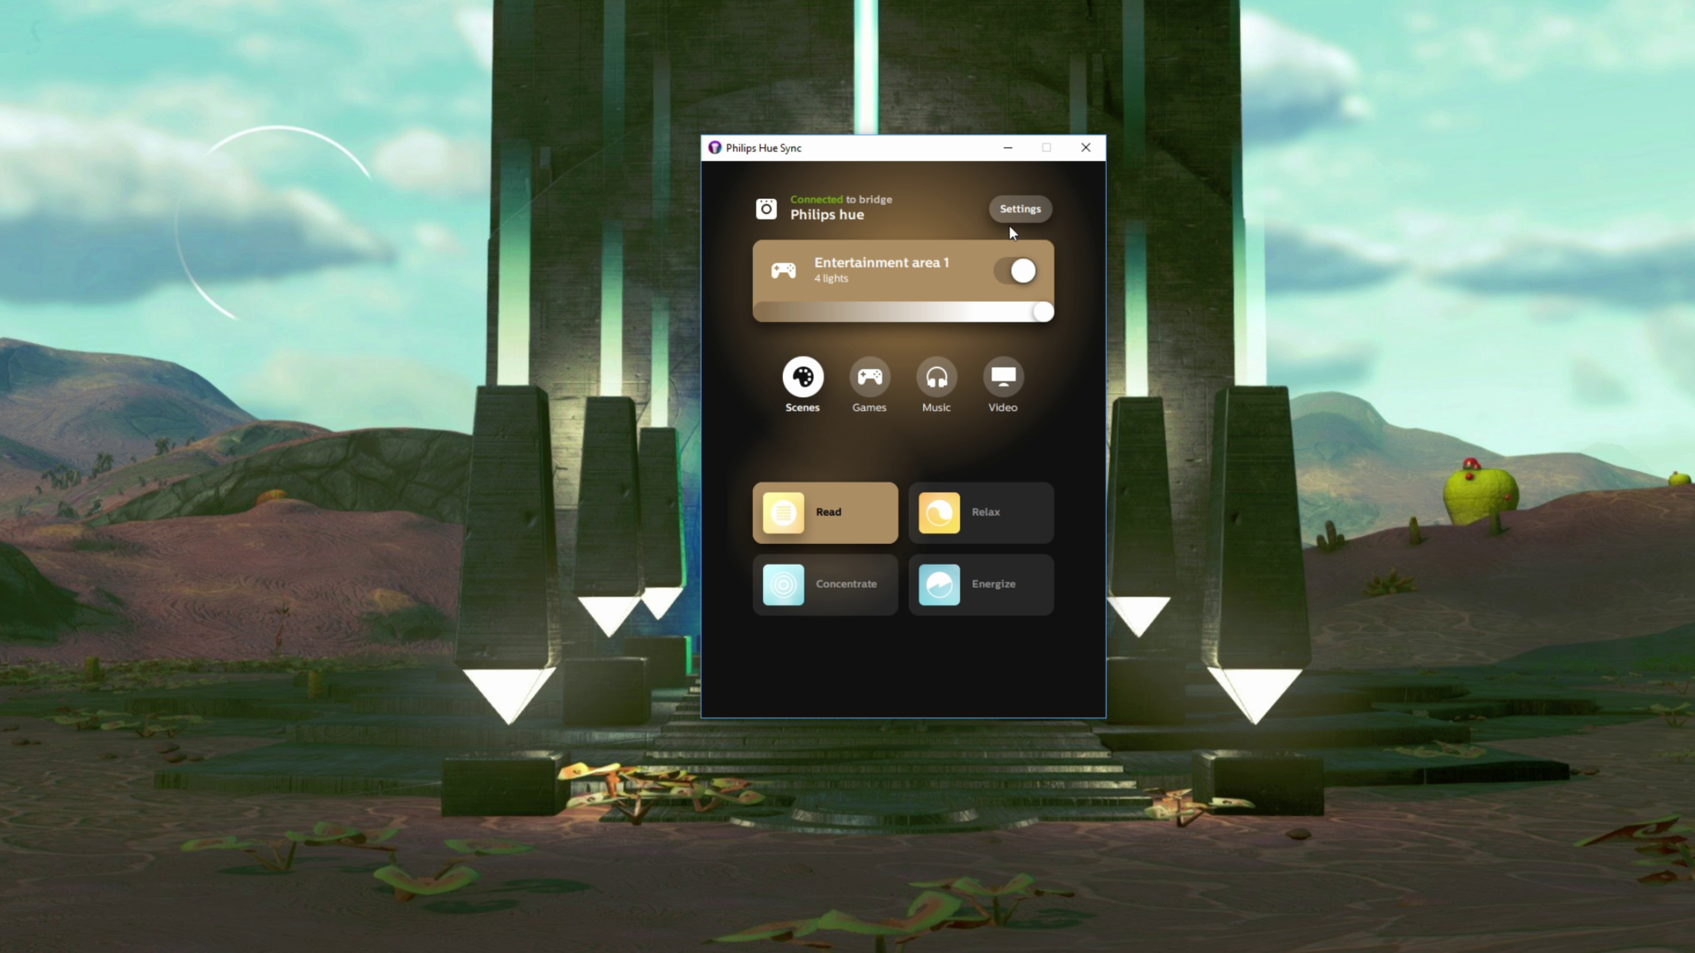
- Make Entertainment area 2 the current area in Hue Sync settings
left_click(1005, 211)
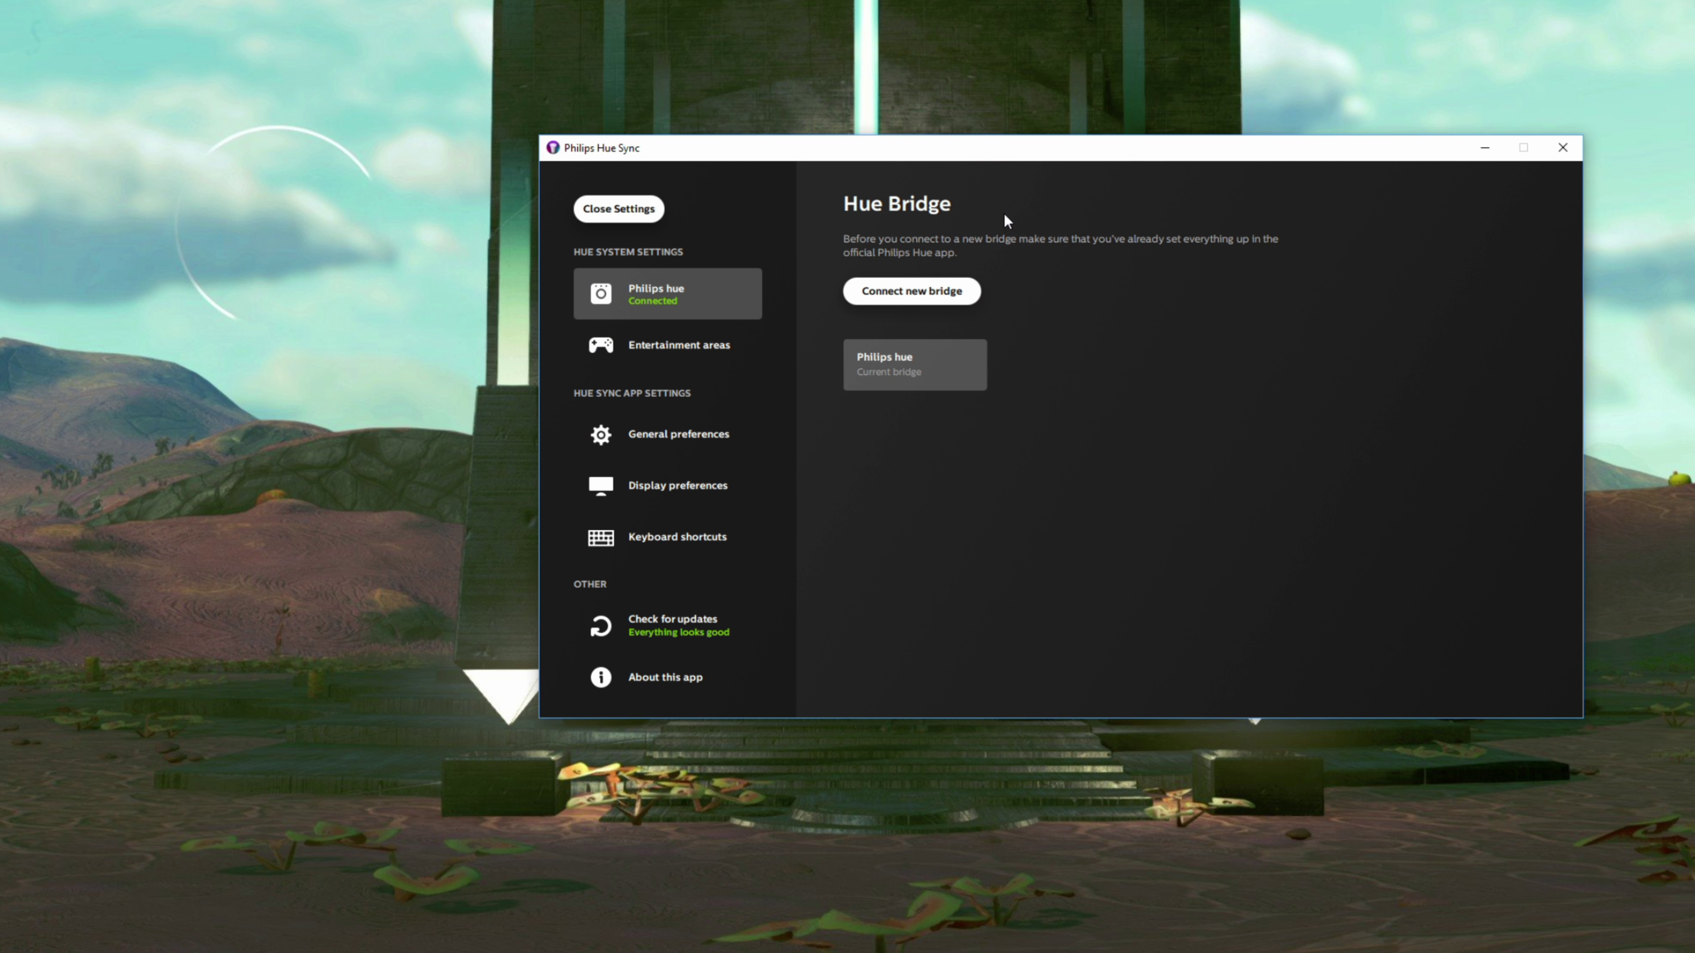
left_click(693, 346)
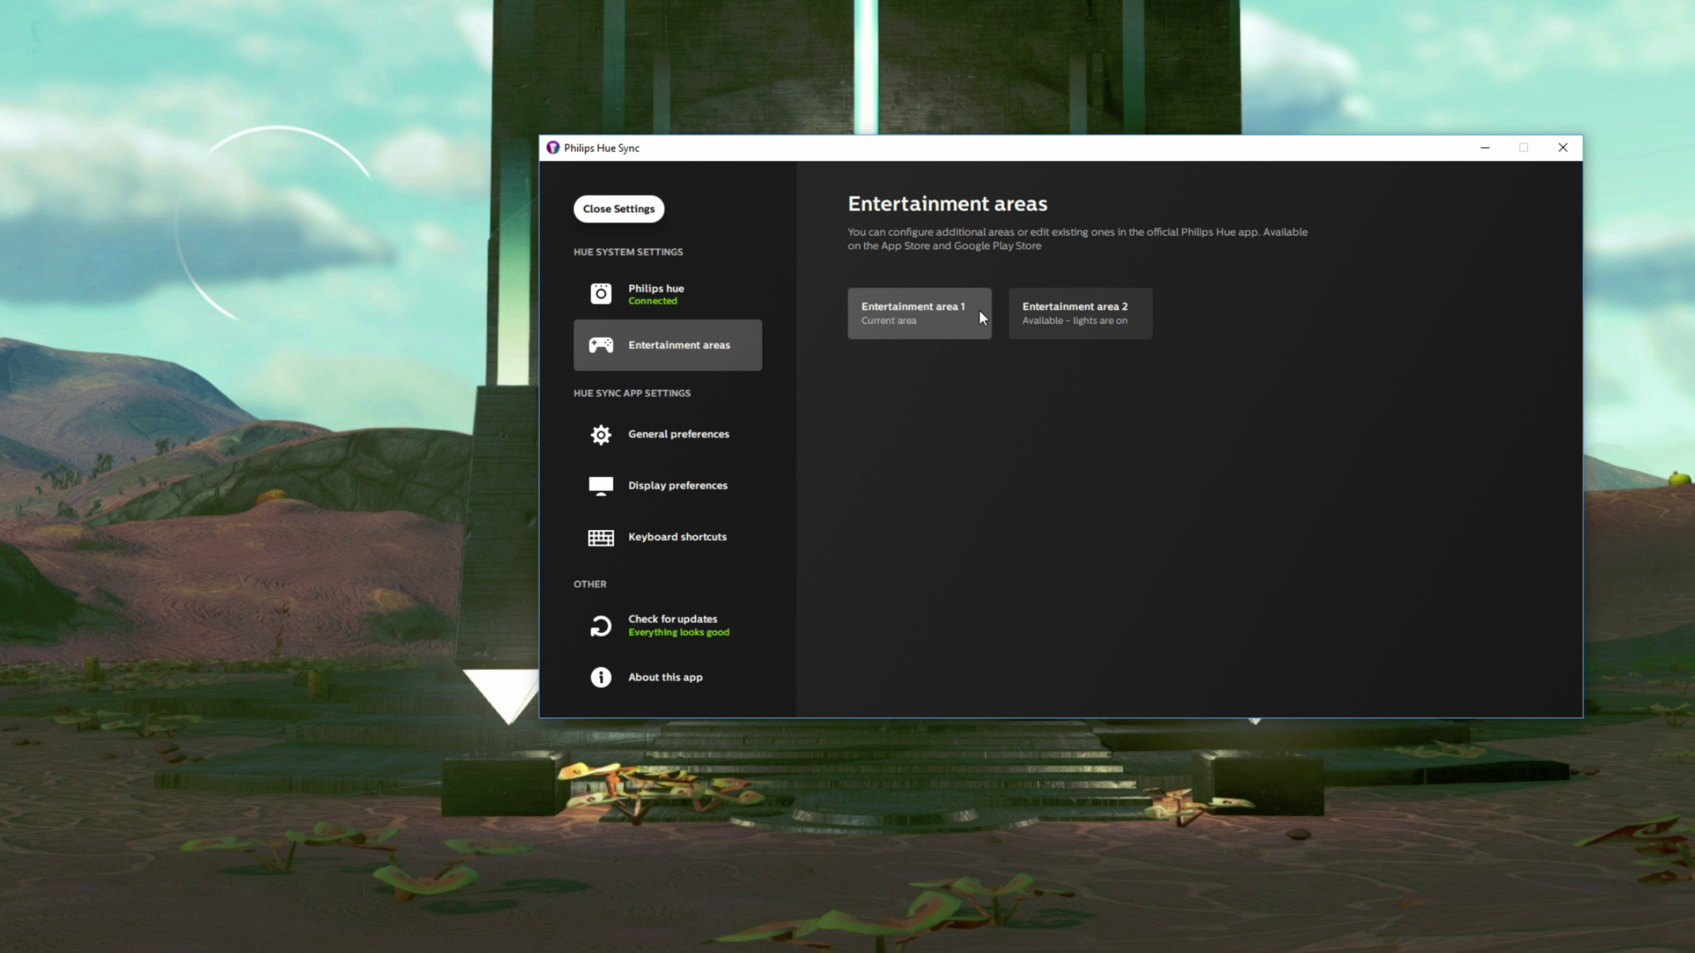
left_click(1038, 331)
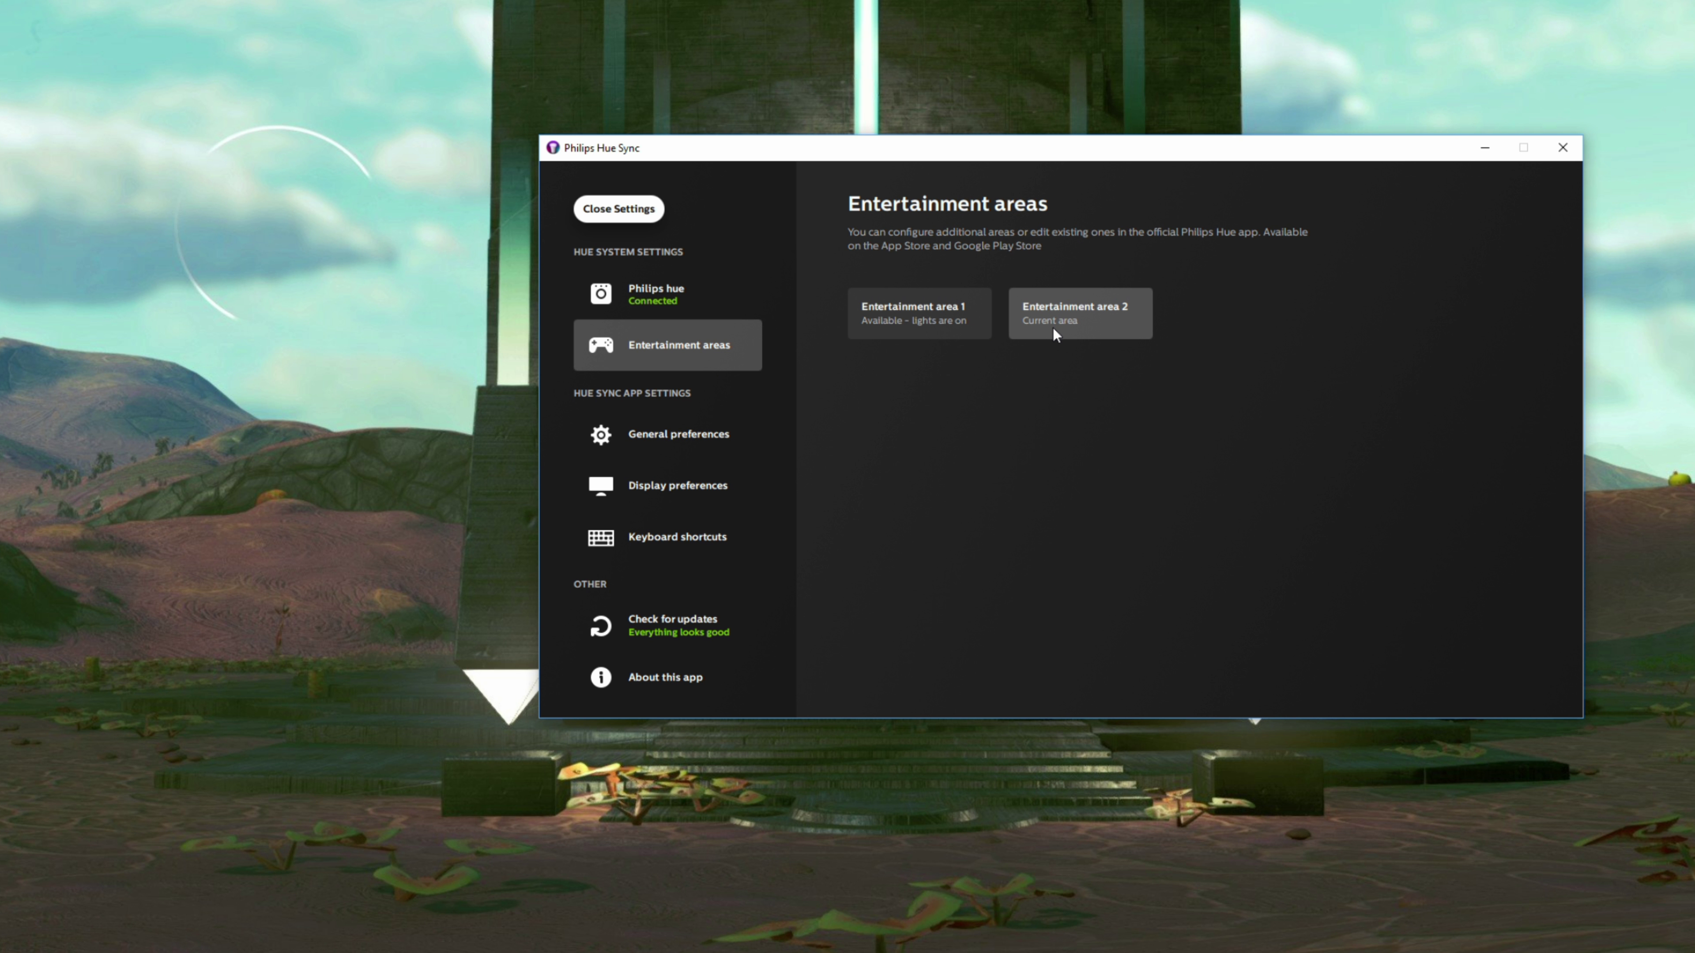
- Review General preferences and keep Generic PnP Monitor (3440*1440) as the synced display
left_click(680, 430)
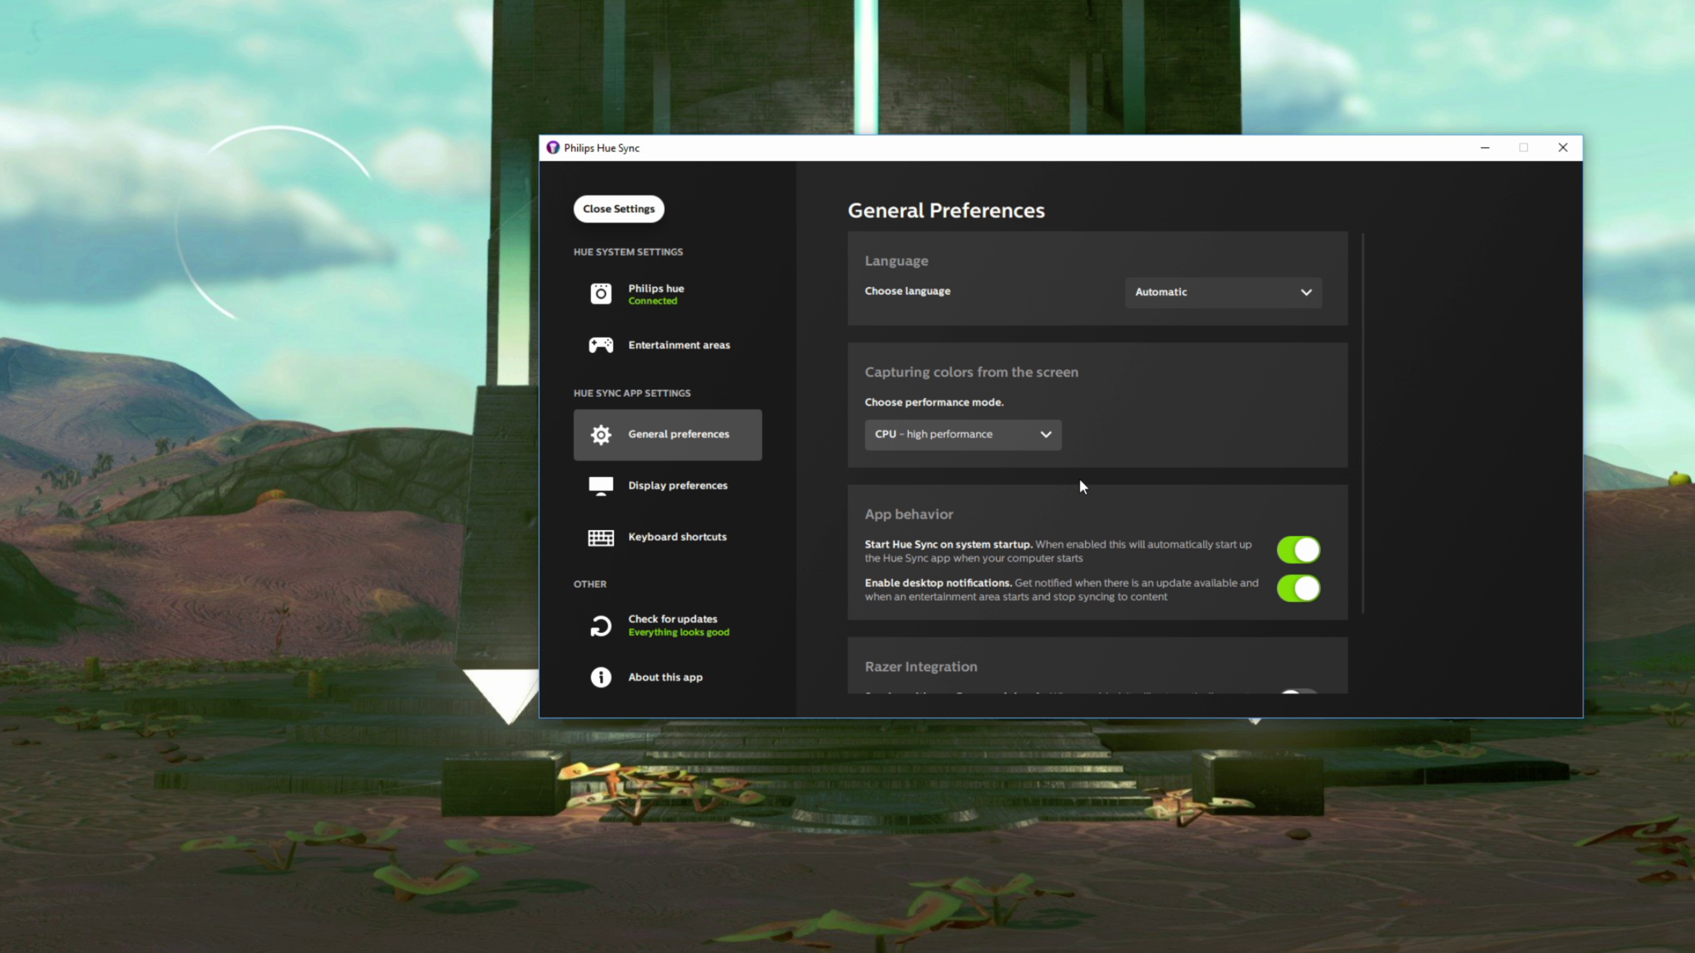
scroll(1080, 480, "down", 2)
left_click(721, 490)
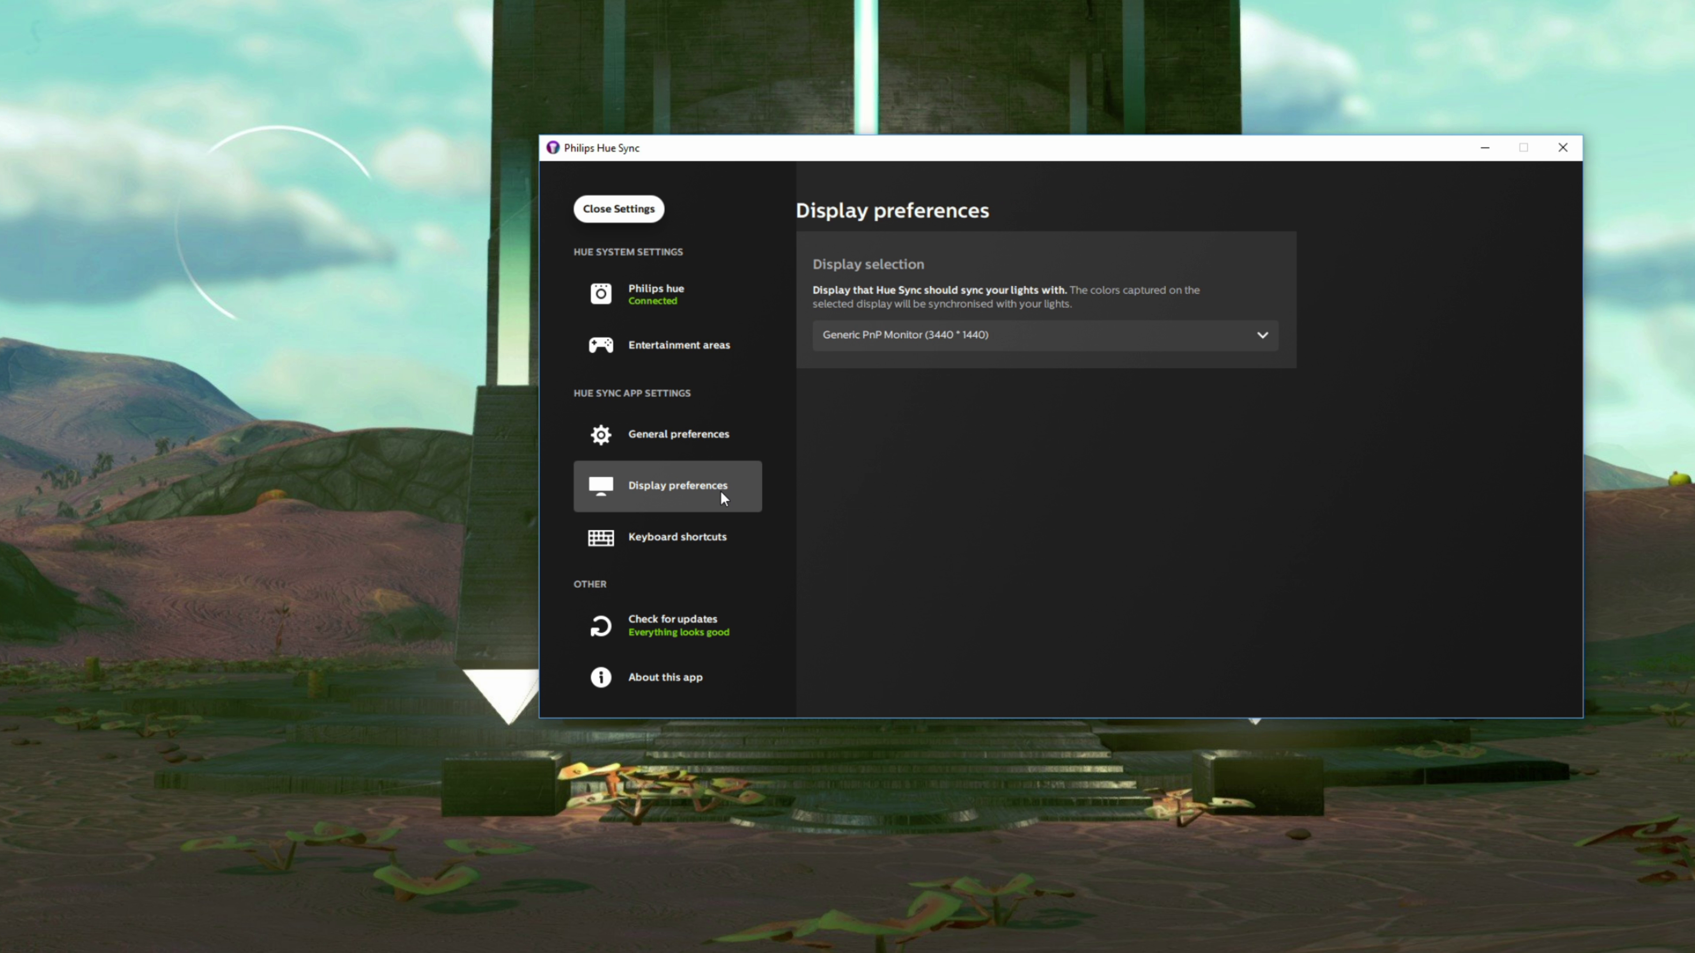
left_click(986, 336)
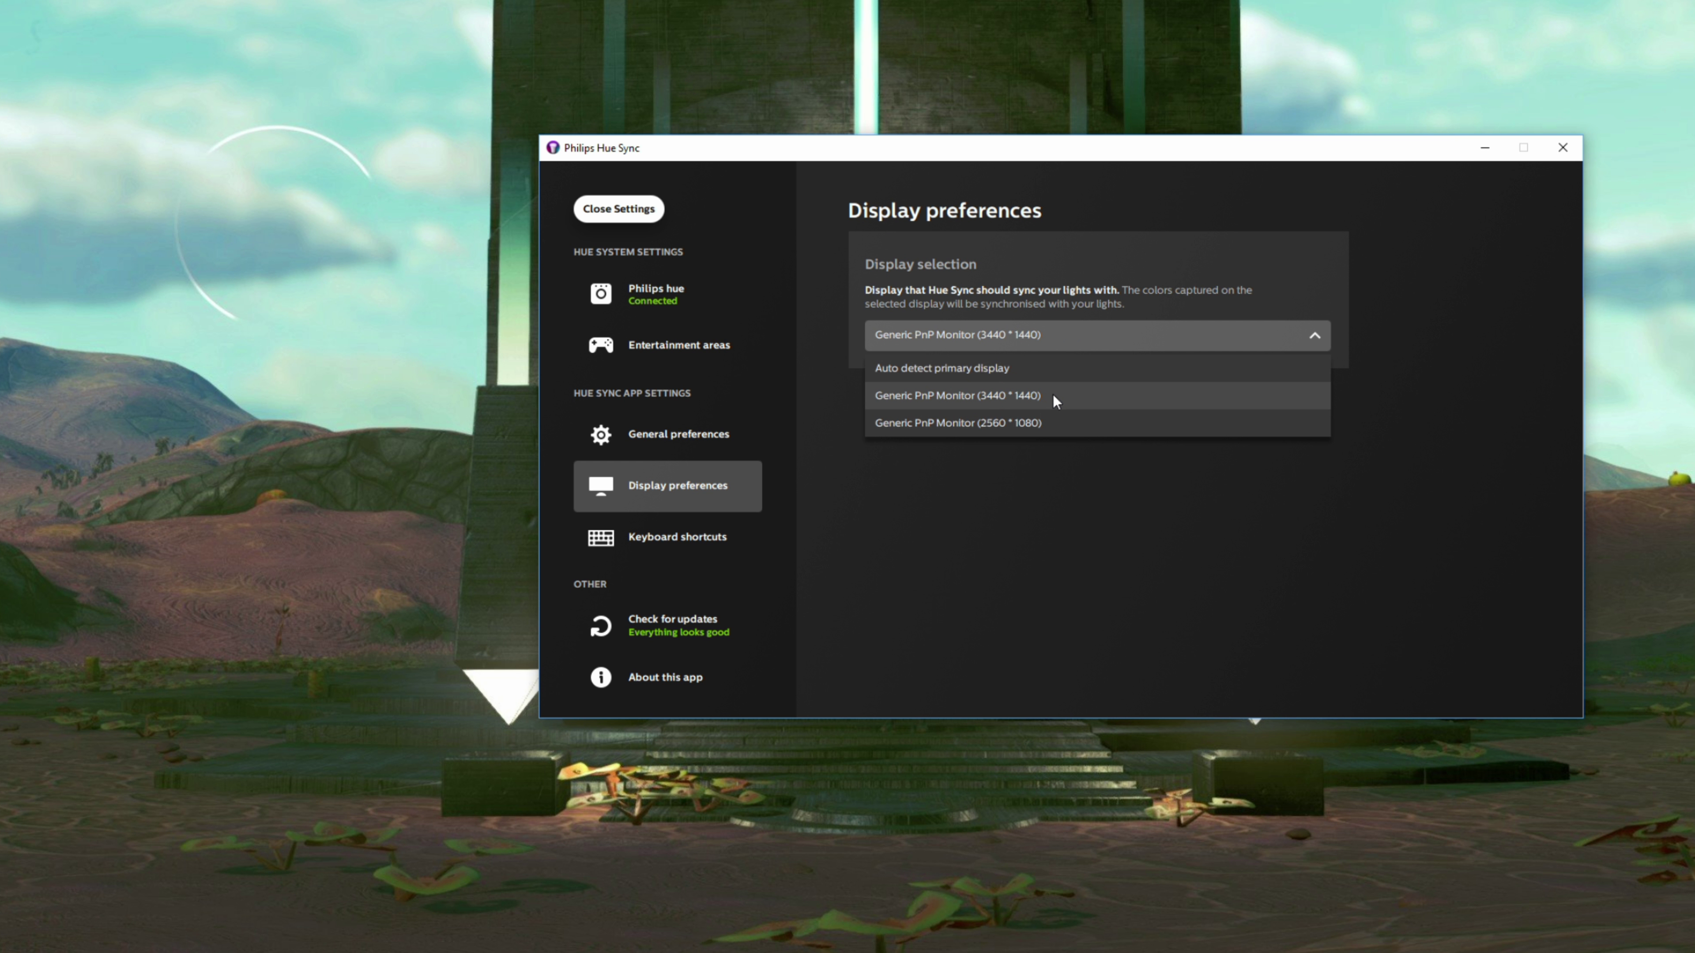
left_click(1043, 401)
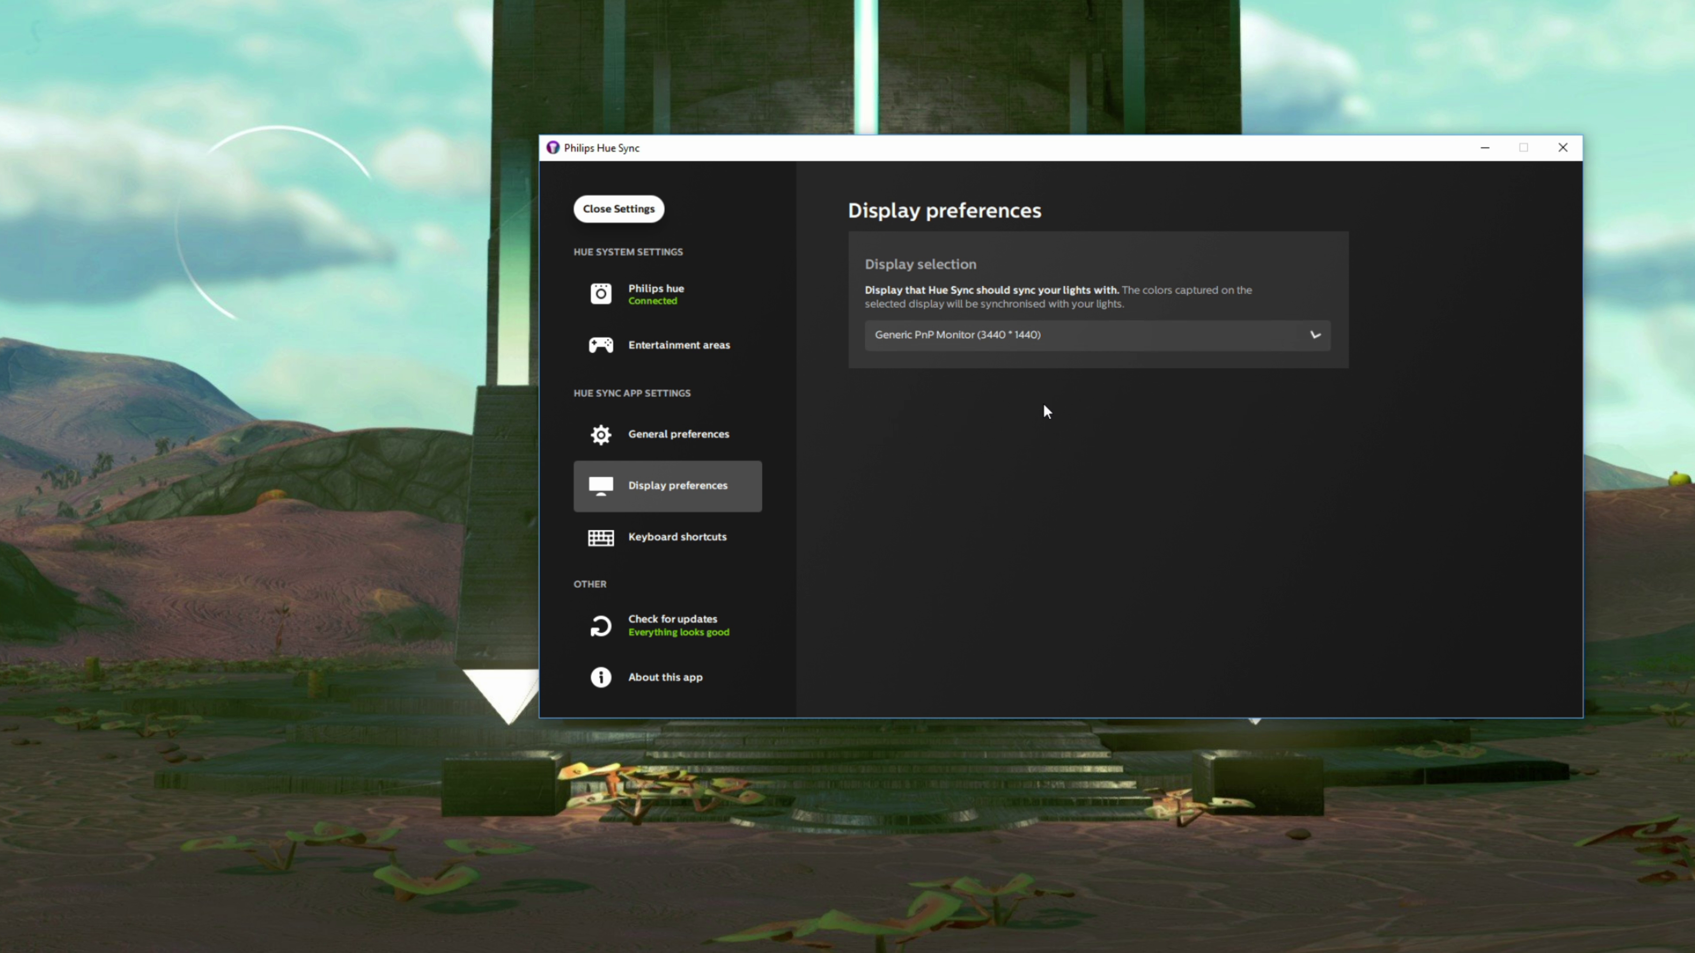
left_click(721, 534)
left_click(666, 300)
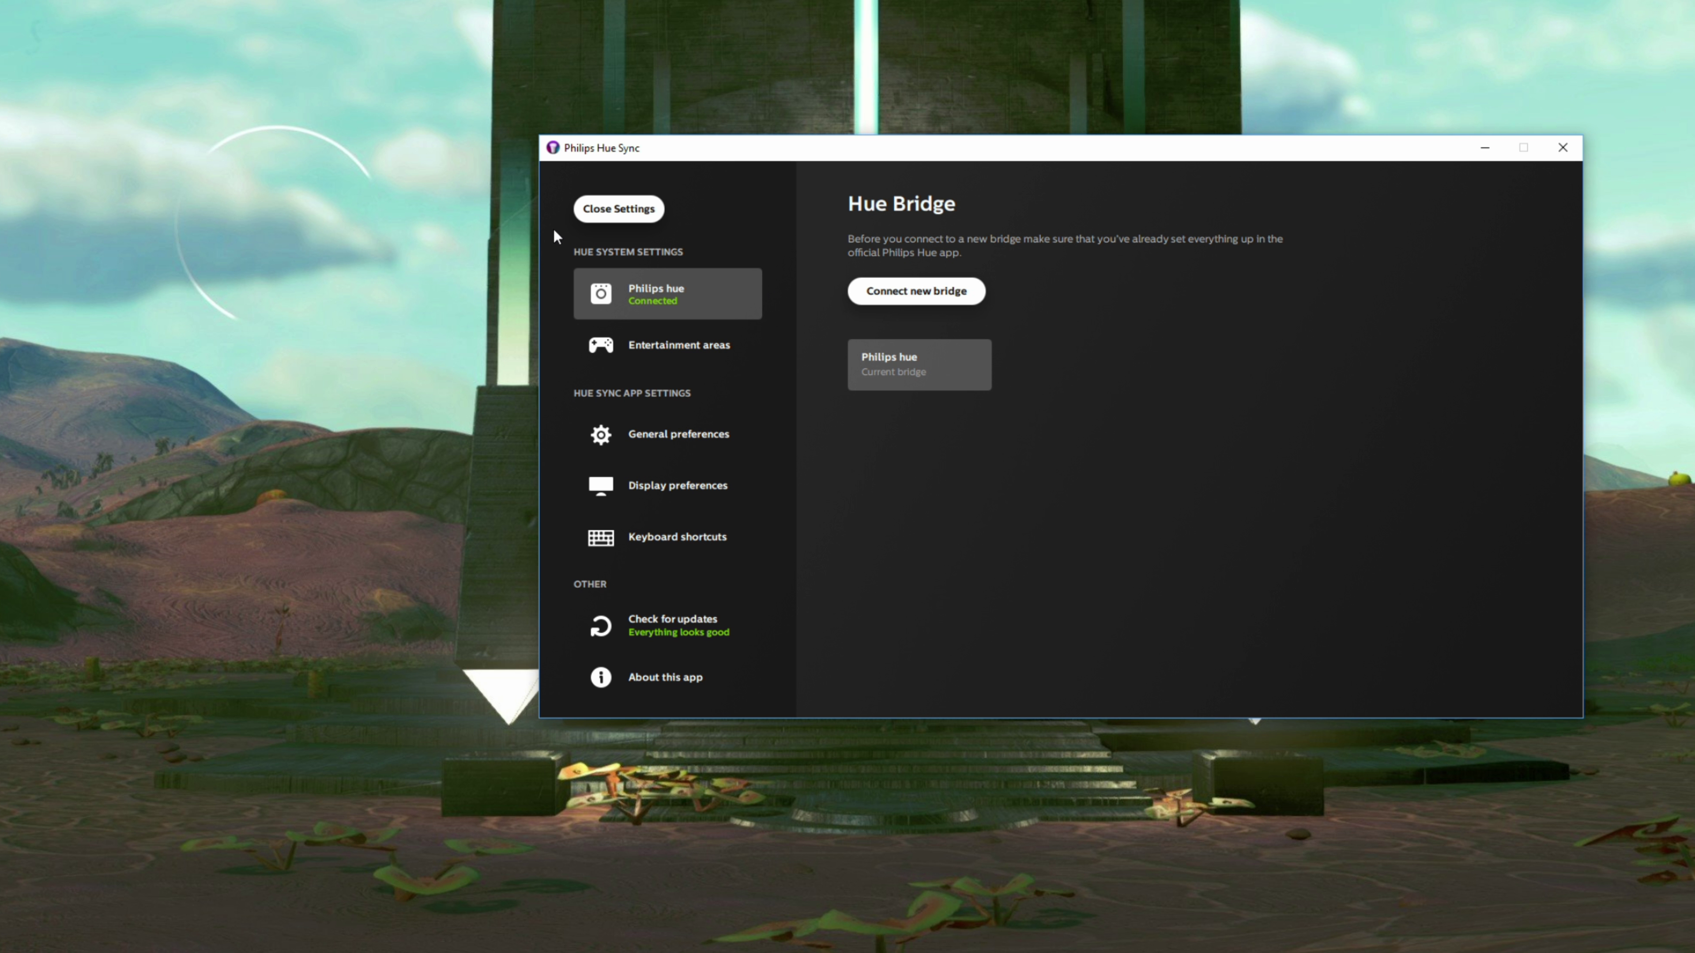
- Start light syncing in game mode from the main panel
left_click(588, 214)
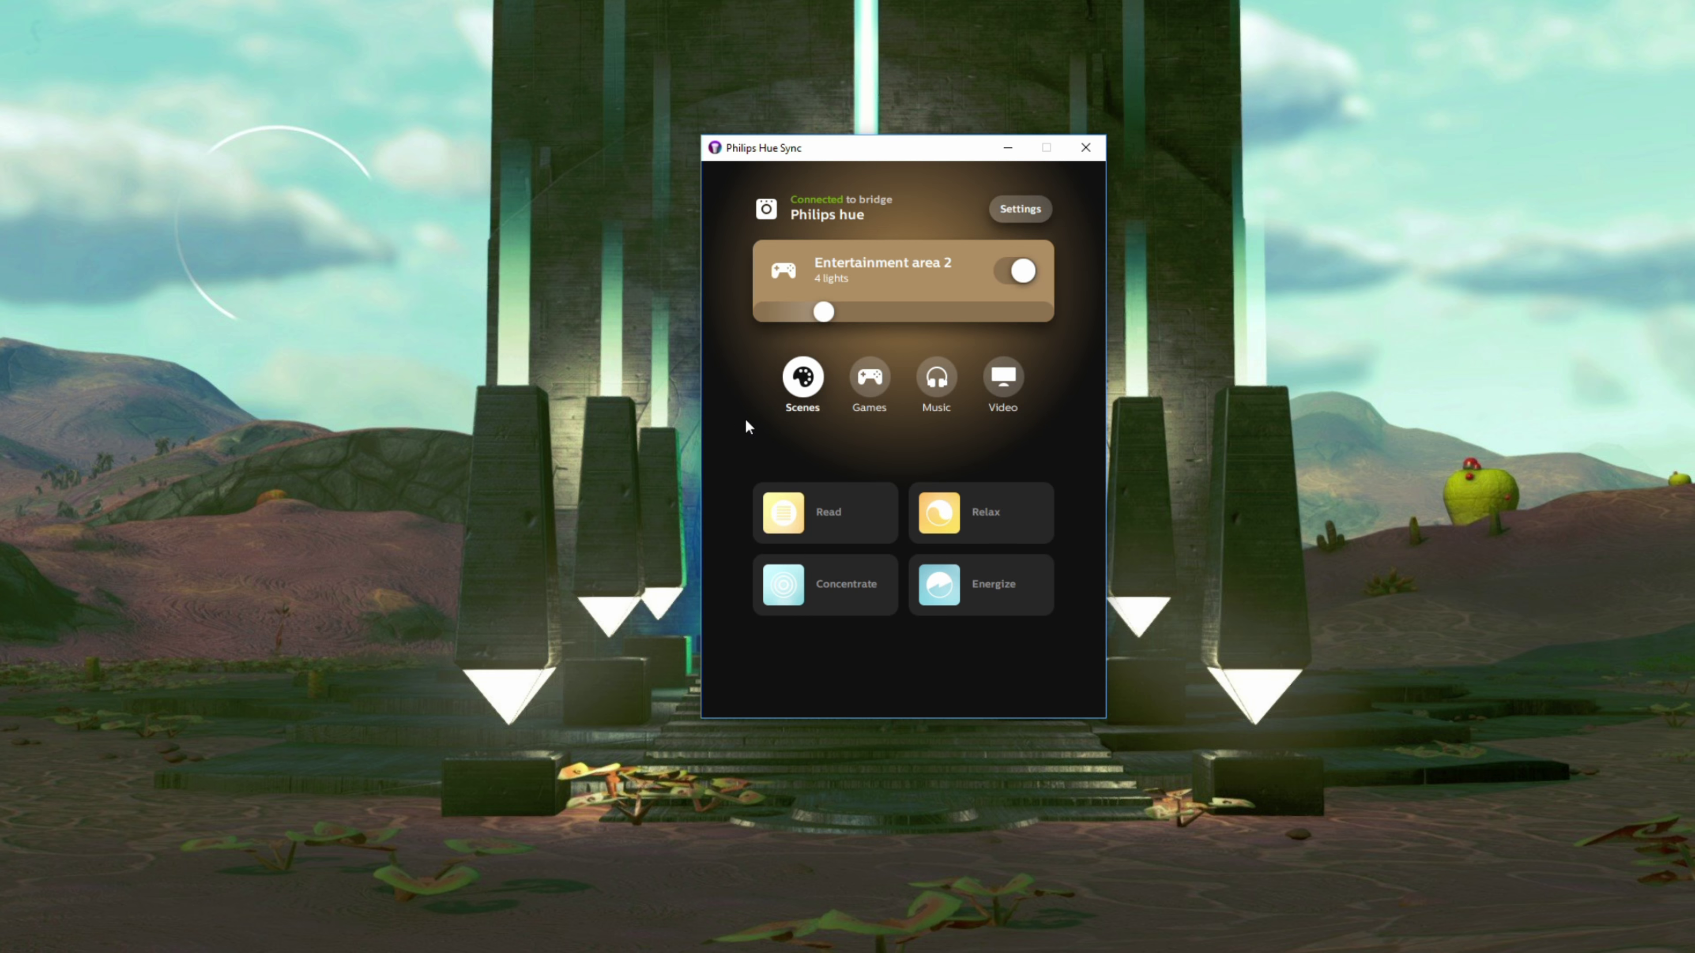
left_click(873, 384)
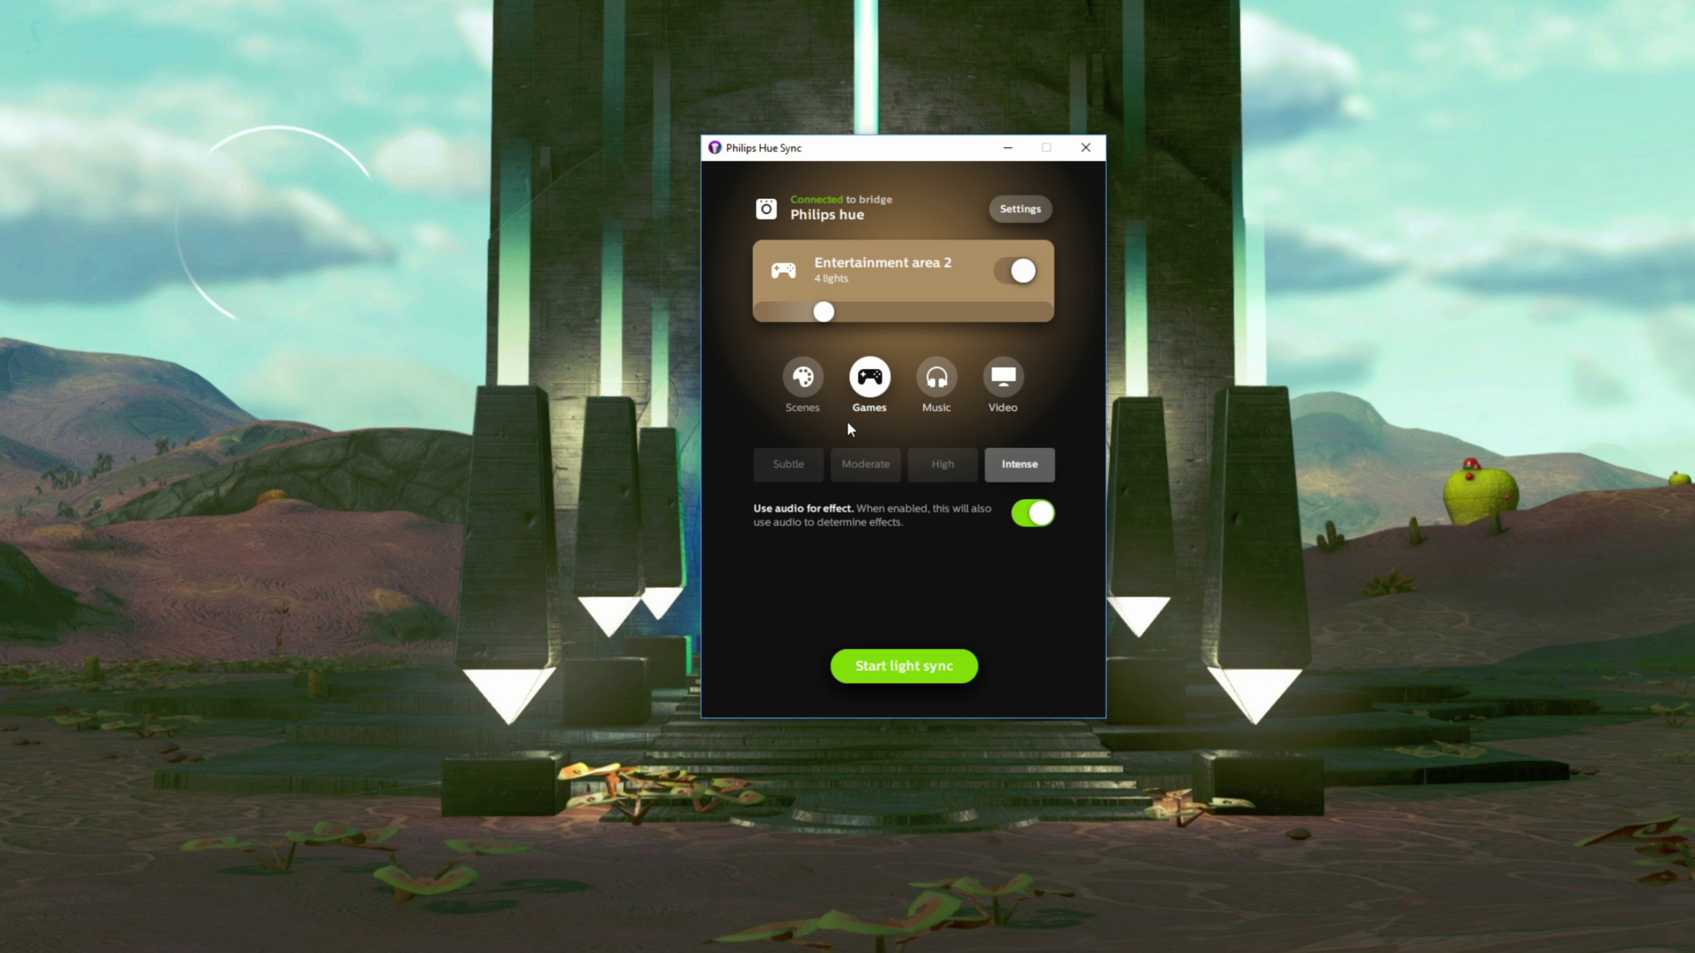
left_click(918, 680)
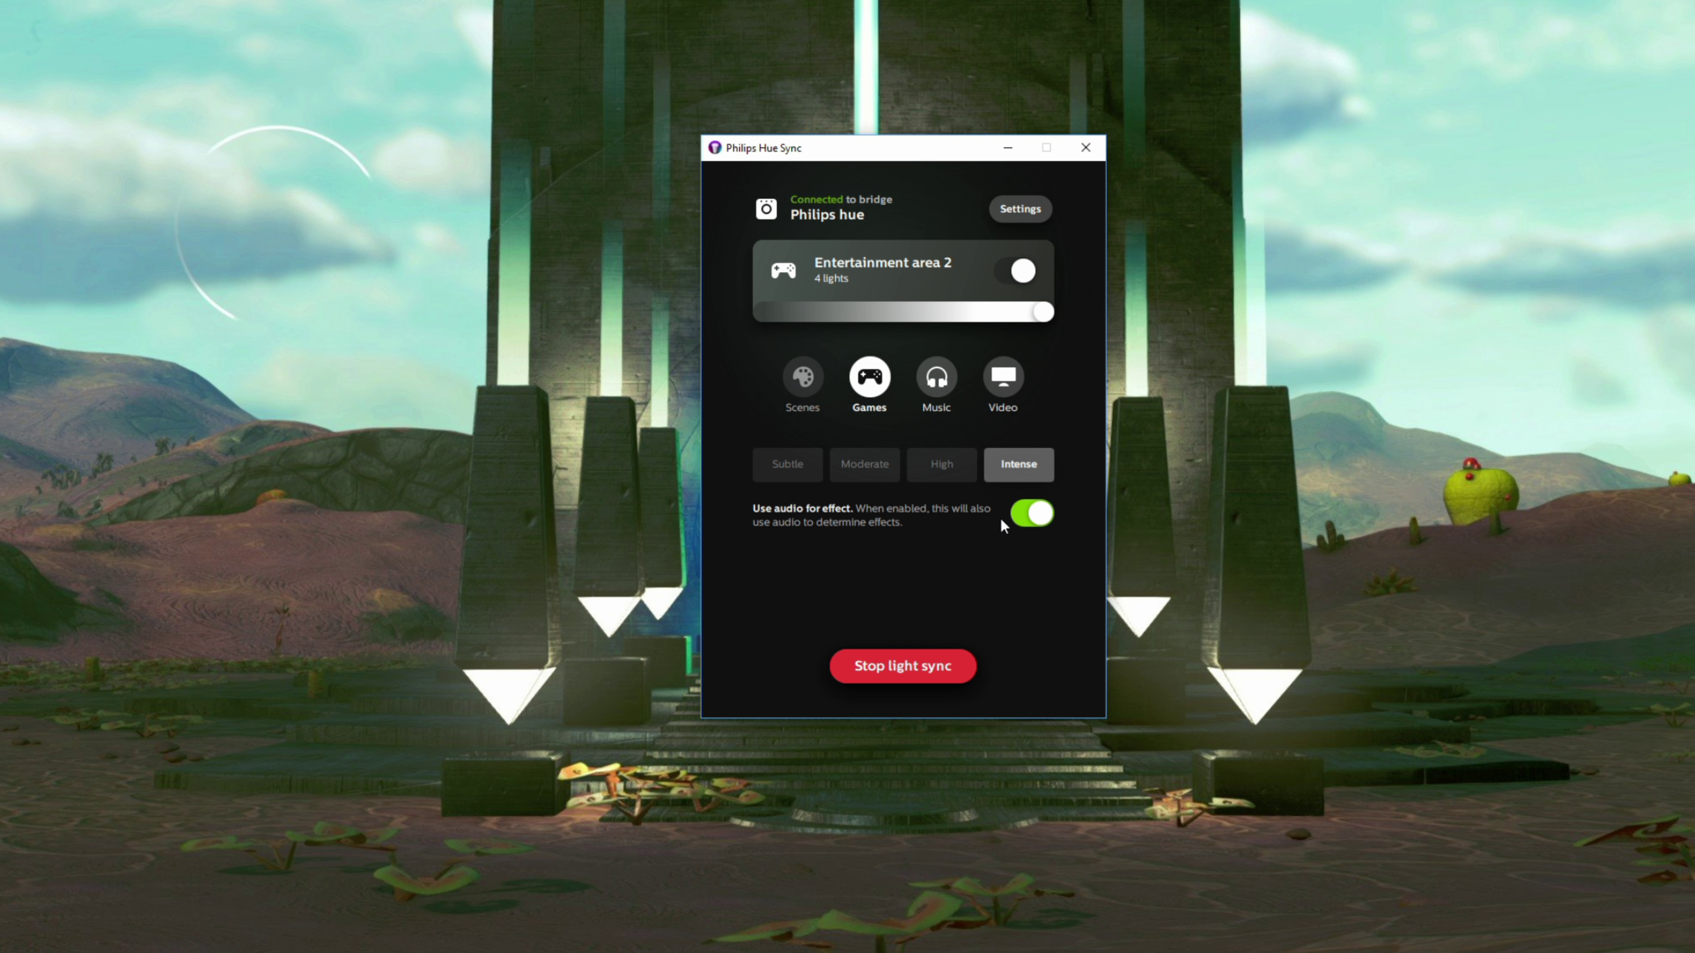
- Switch to music mode and try the second through fifth colour palettes
left_click(934, 379)
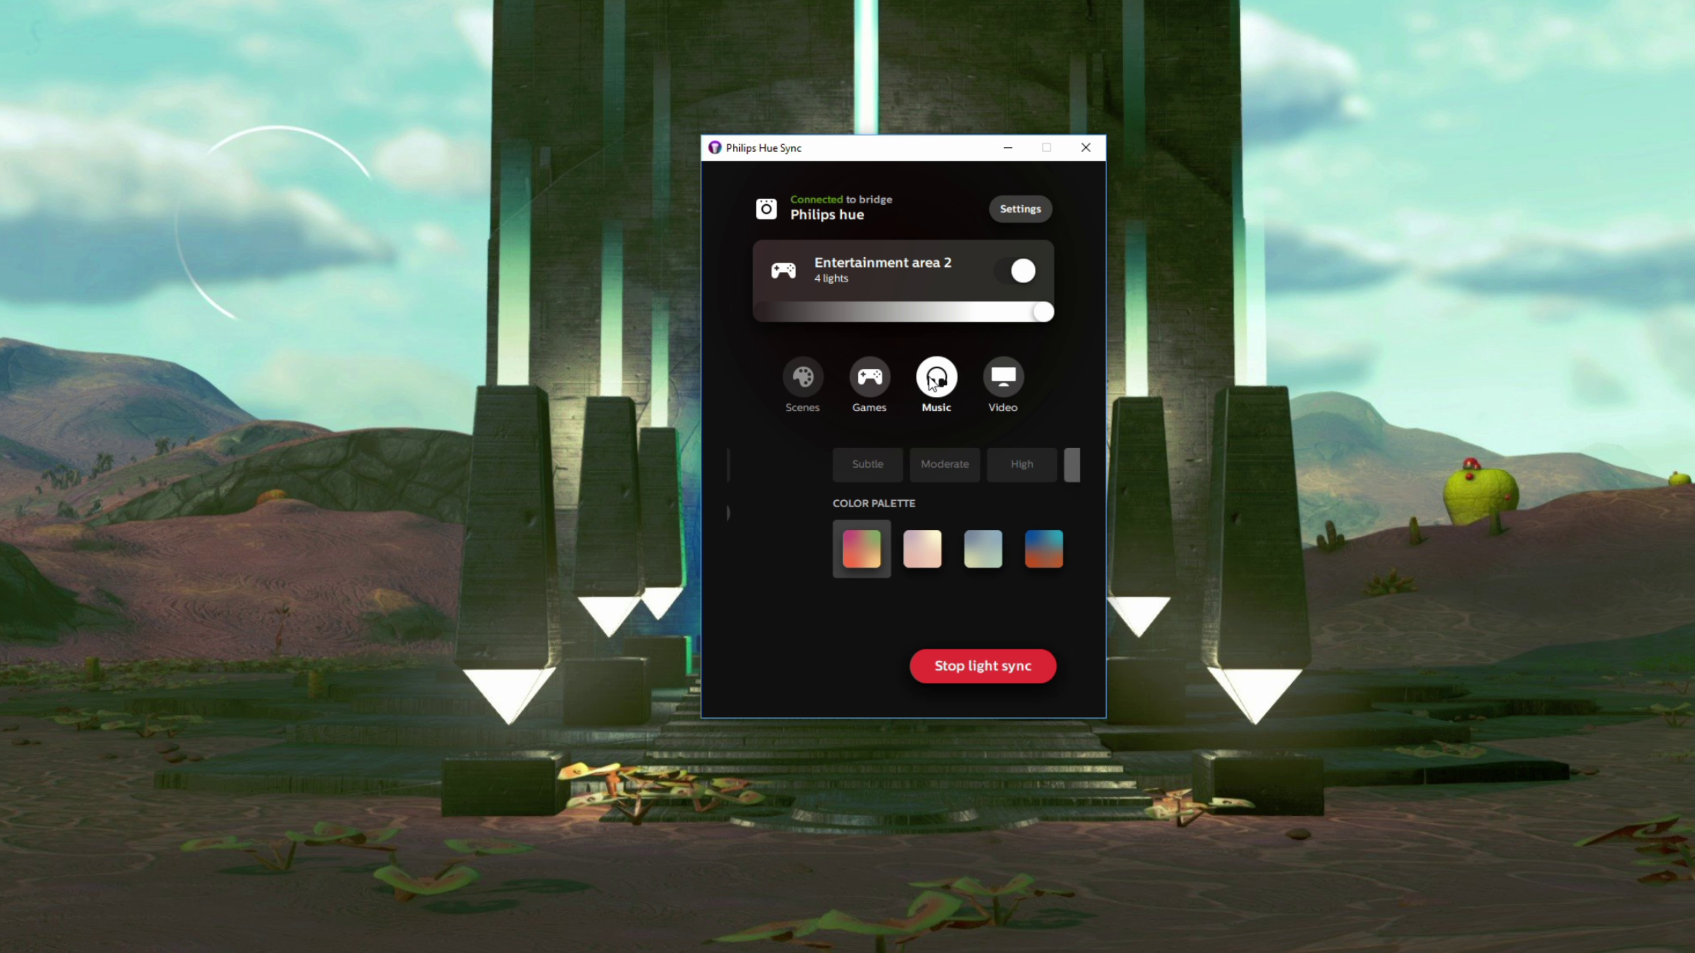
left_click(827, 546)
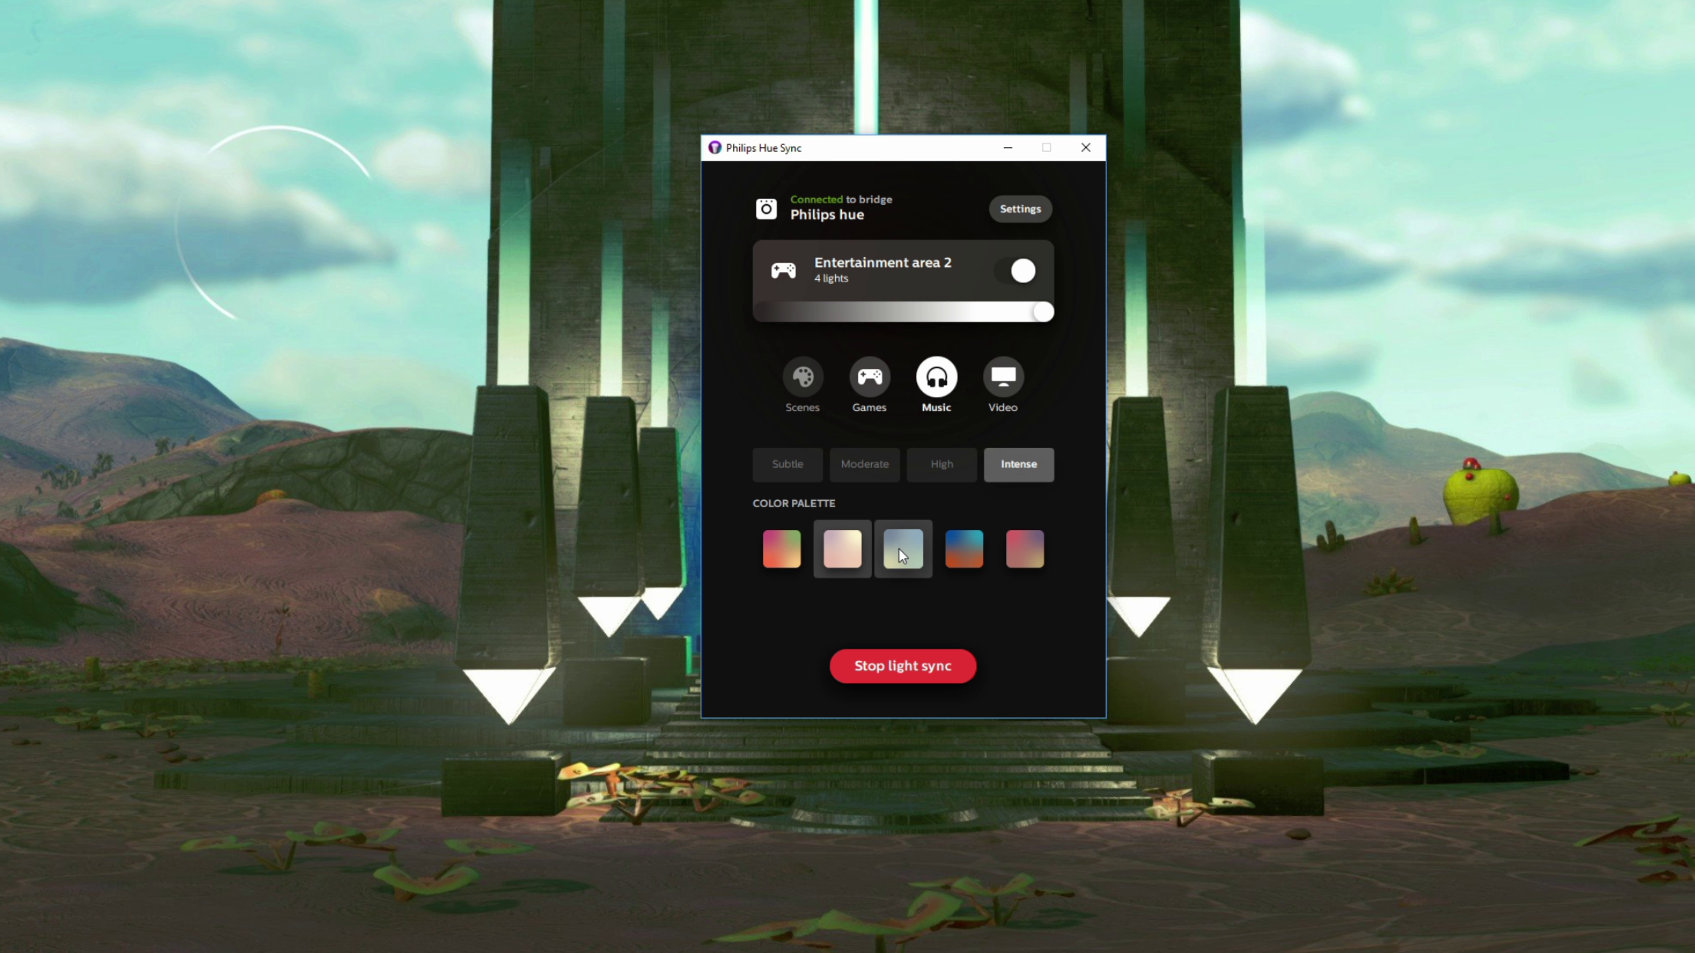
left_click(900, 549)
left_click(960, 552)
left_click(1019, 552)
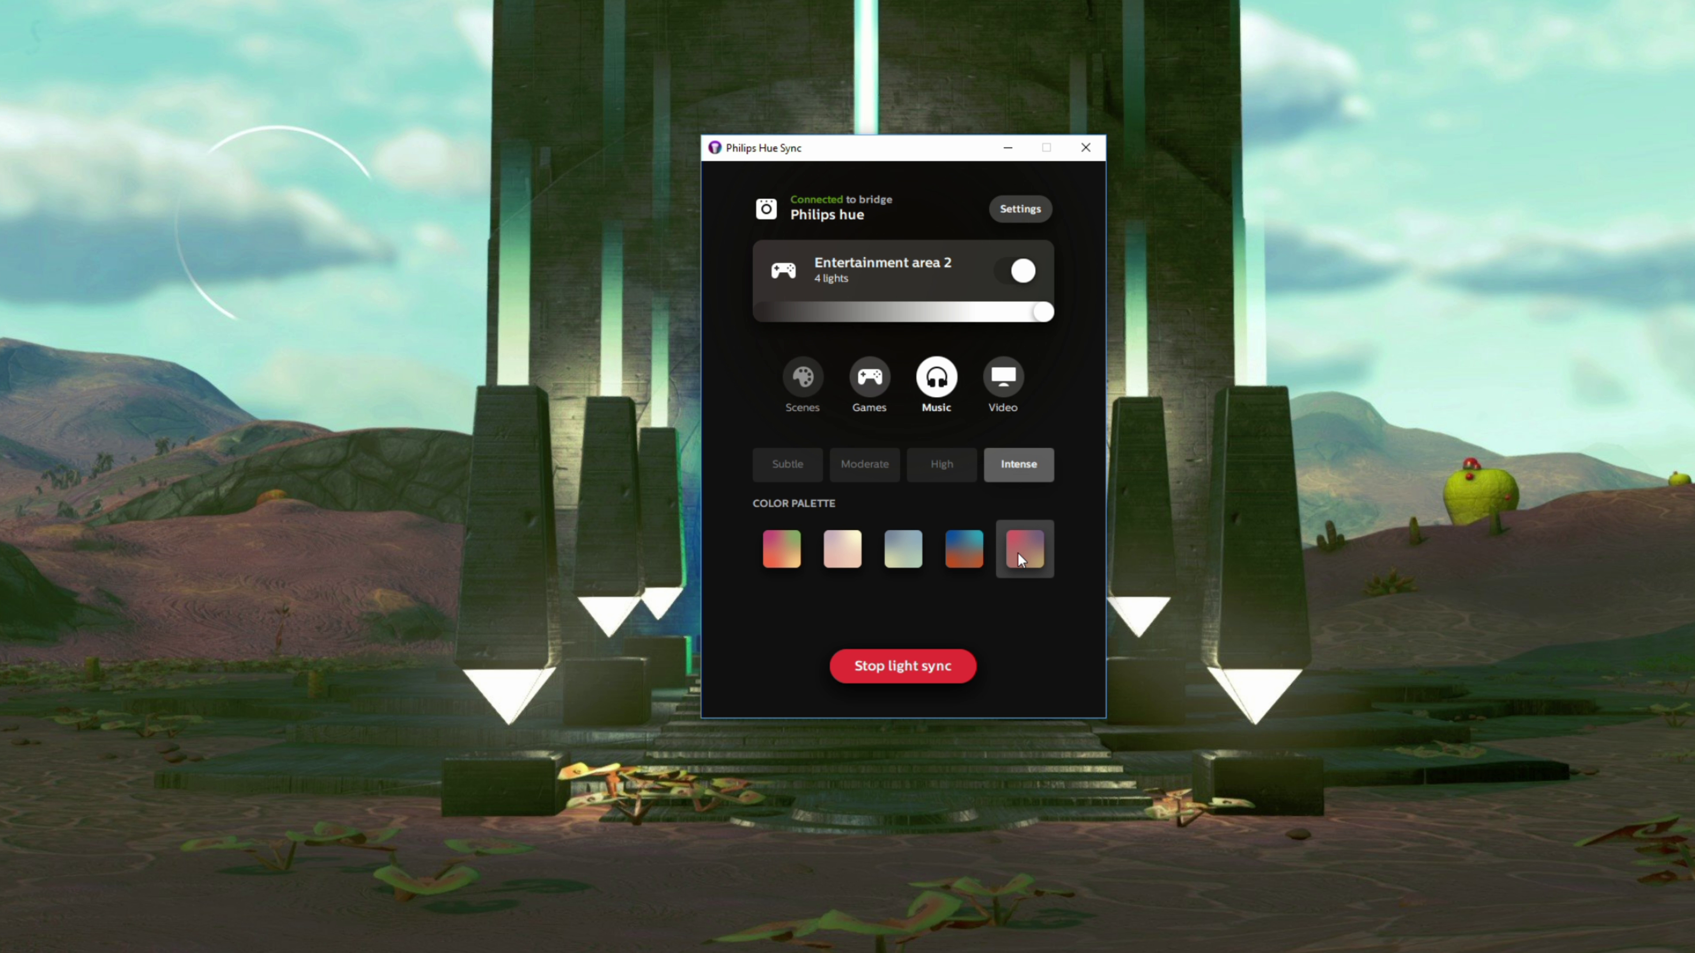
- Switch to video mode, enable 'Use audio for effect', then stop light sync
left_click(1006, 394)
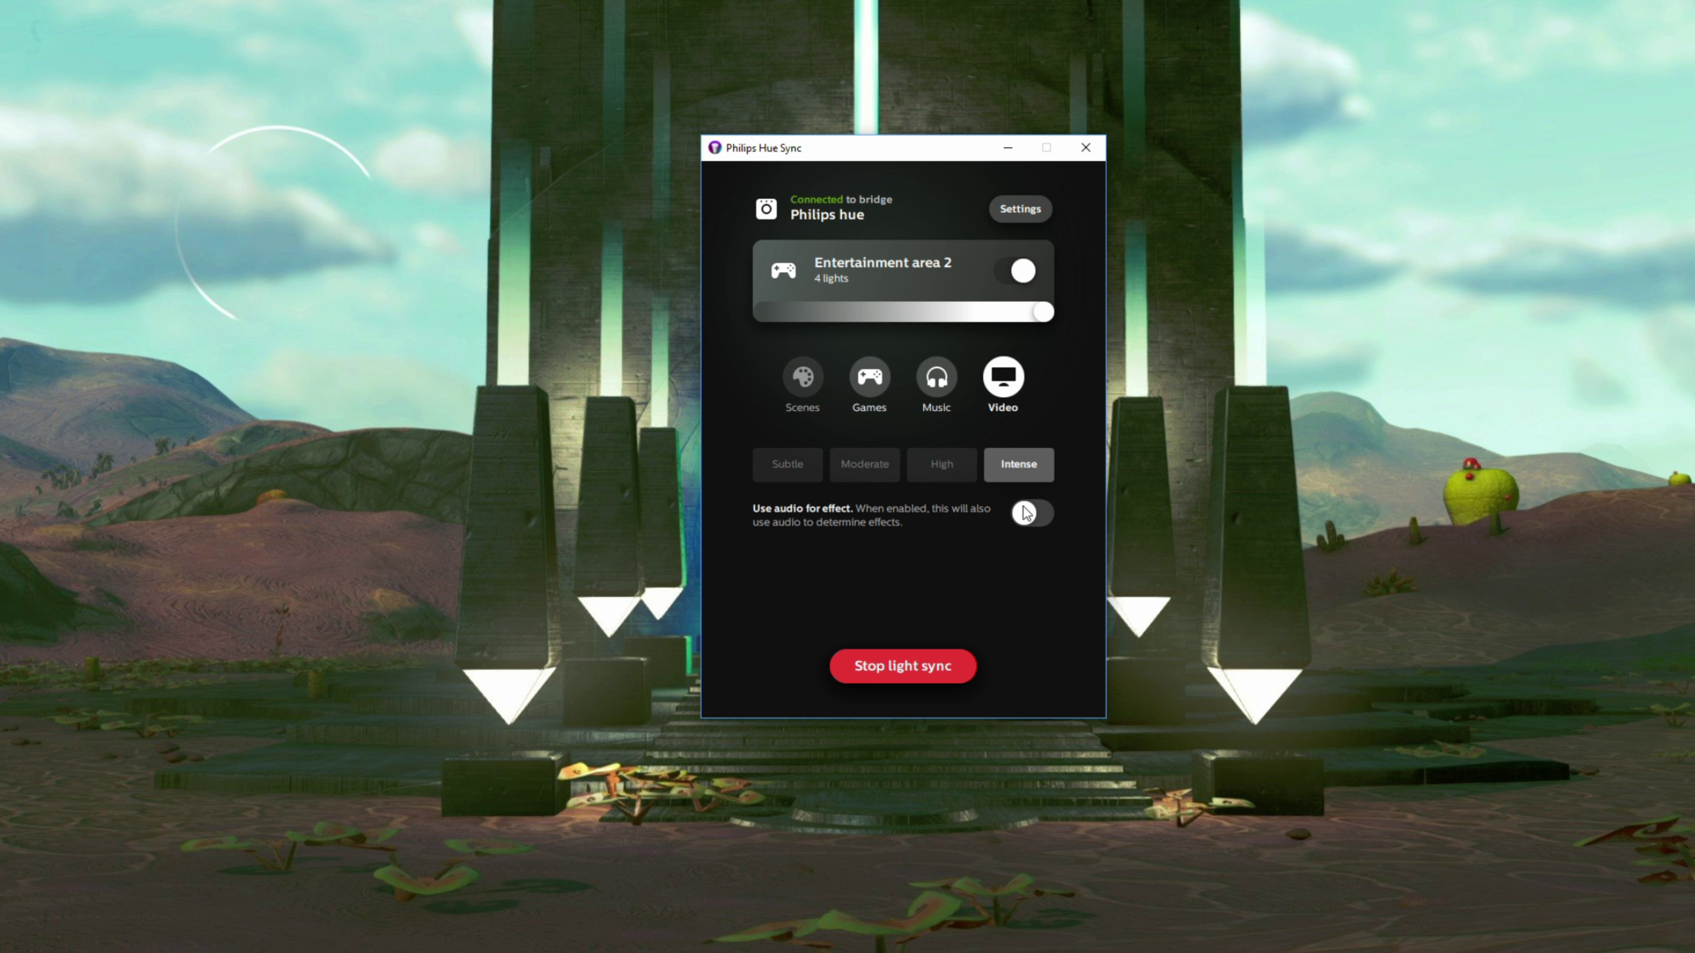
left_click(1035, 517)
left_click(905, 651)
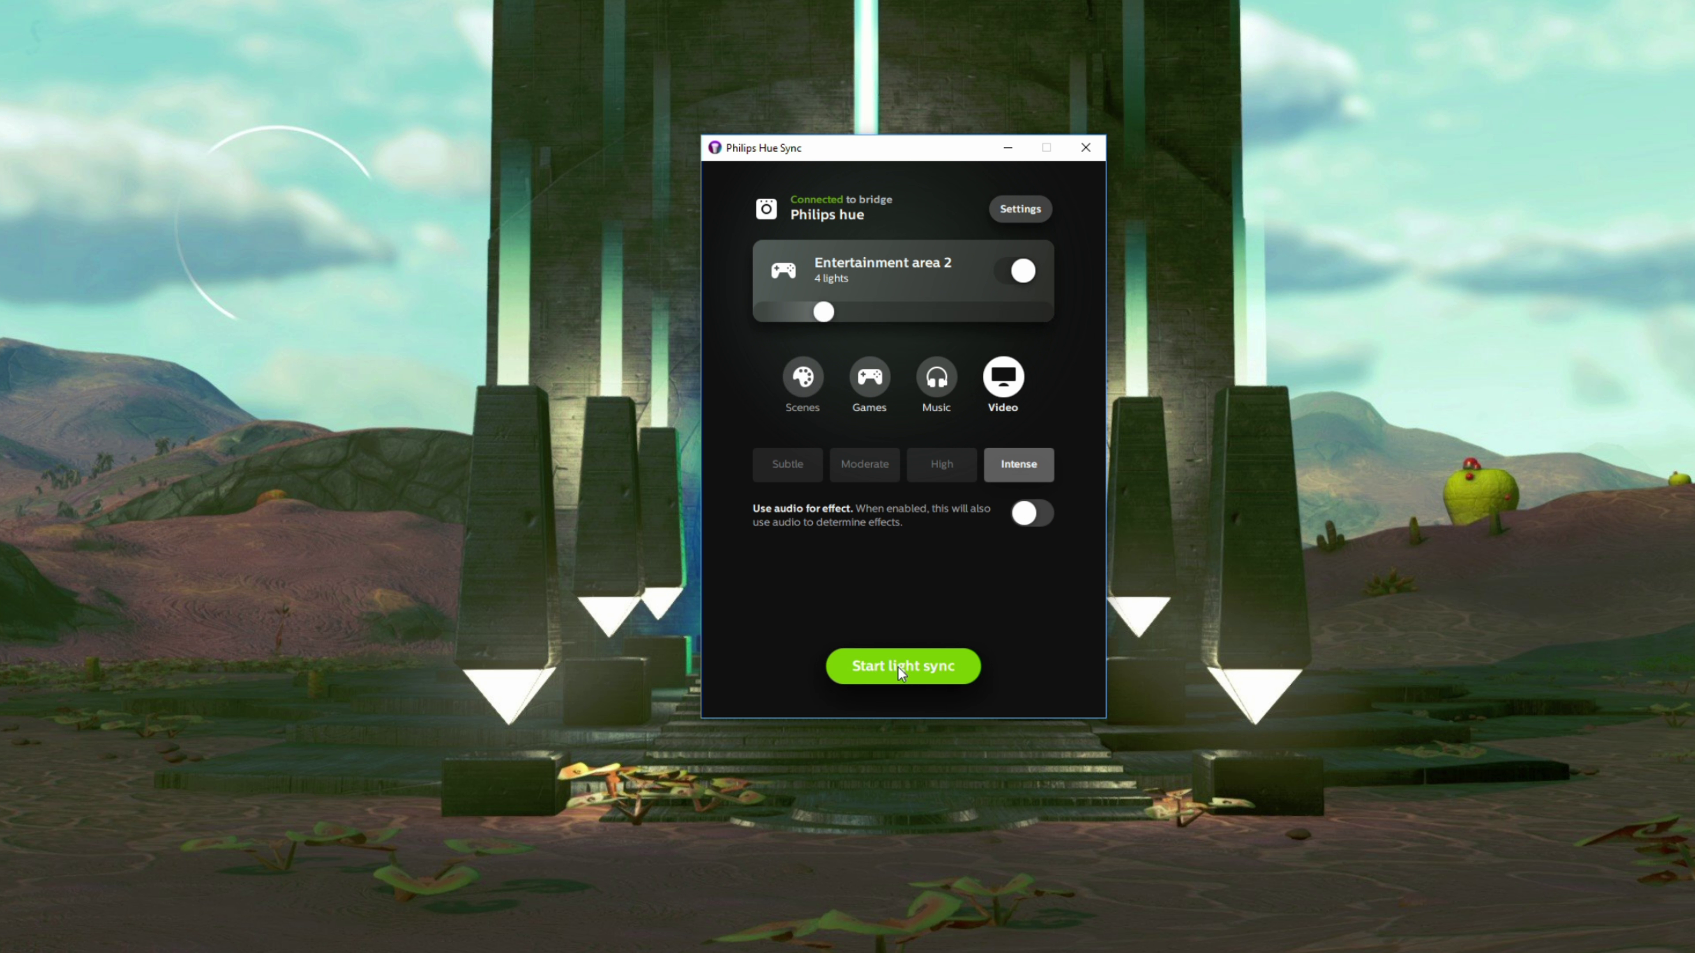
- Apply the Relax scene and dim the area's brightness low
left_click(803, 379)
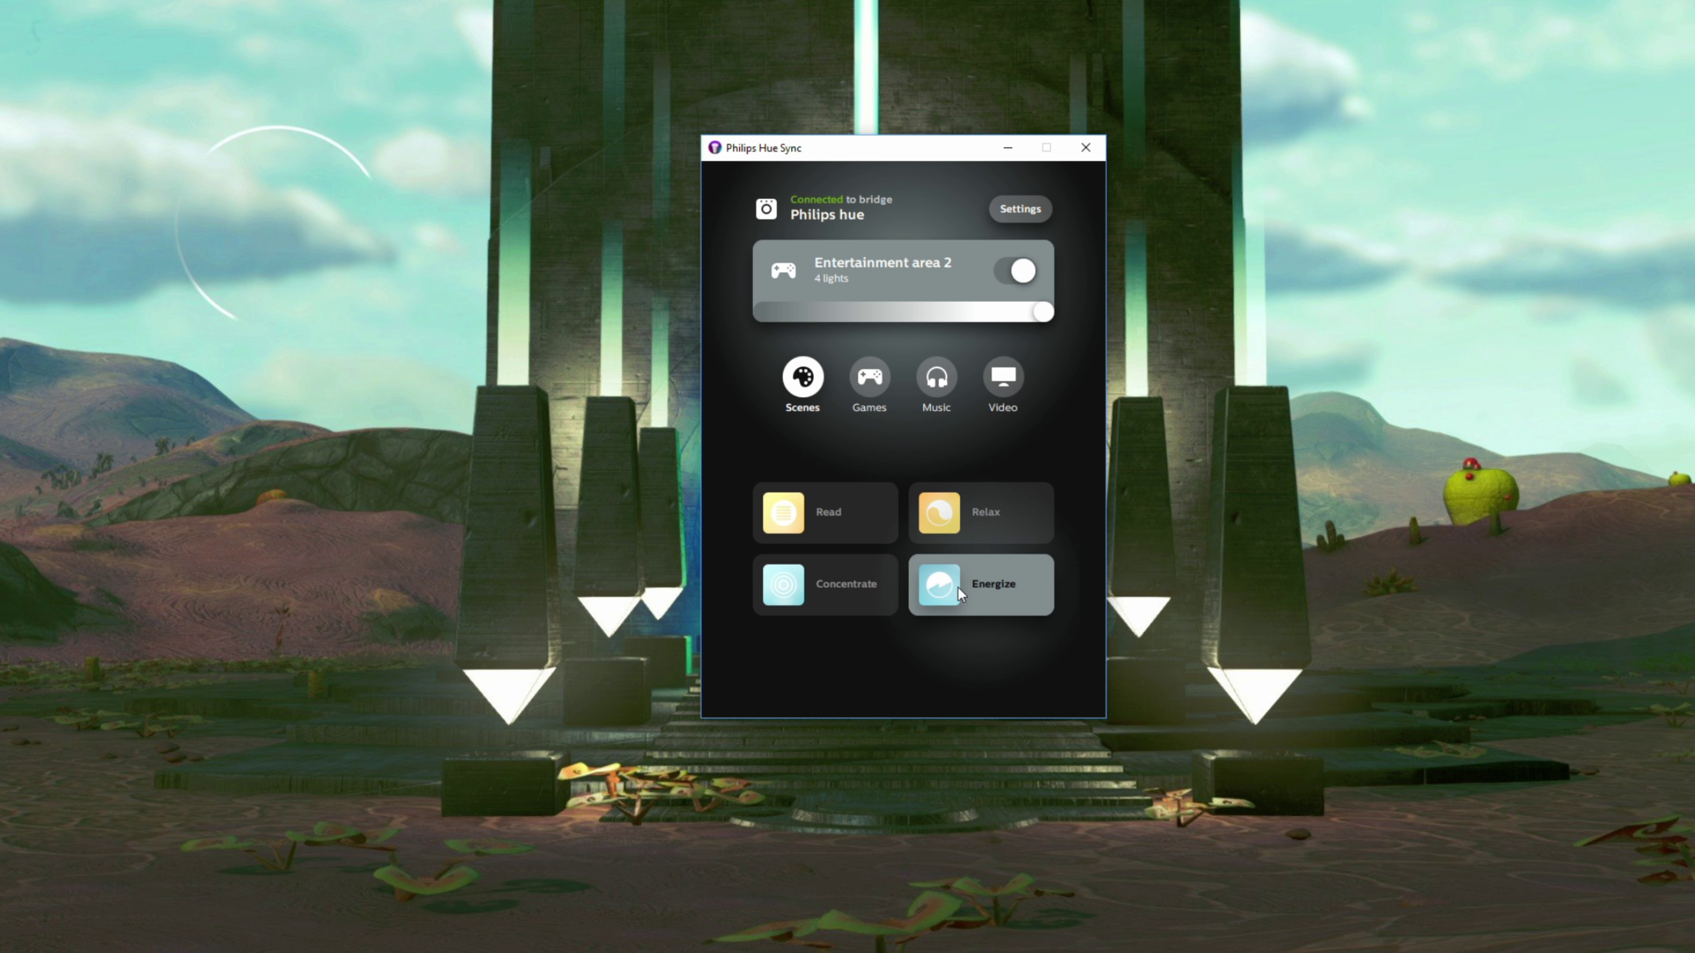
left_click(950, 517)
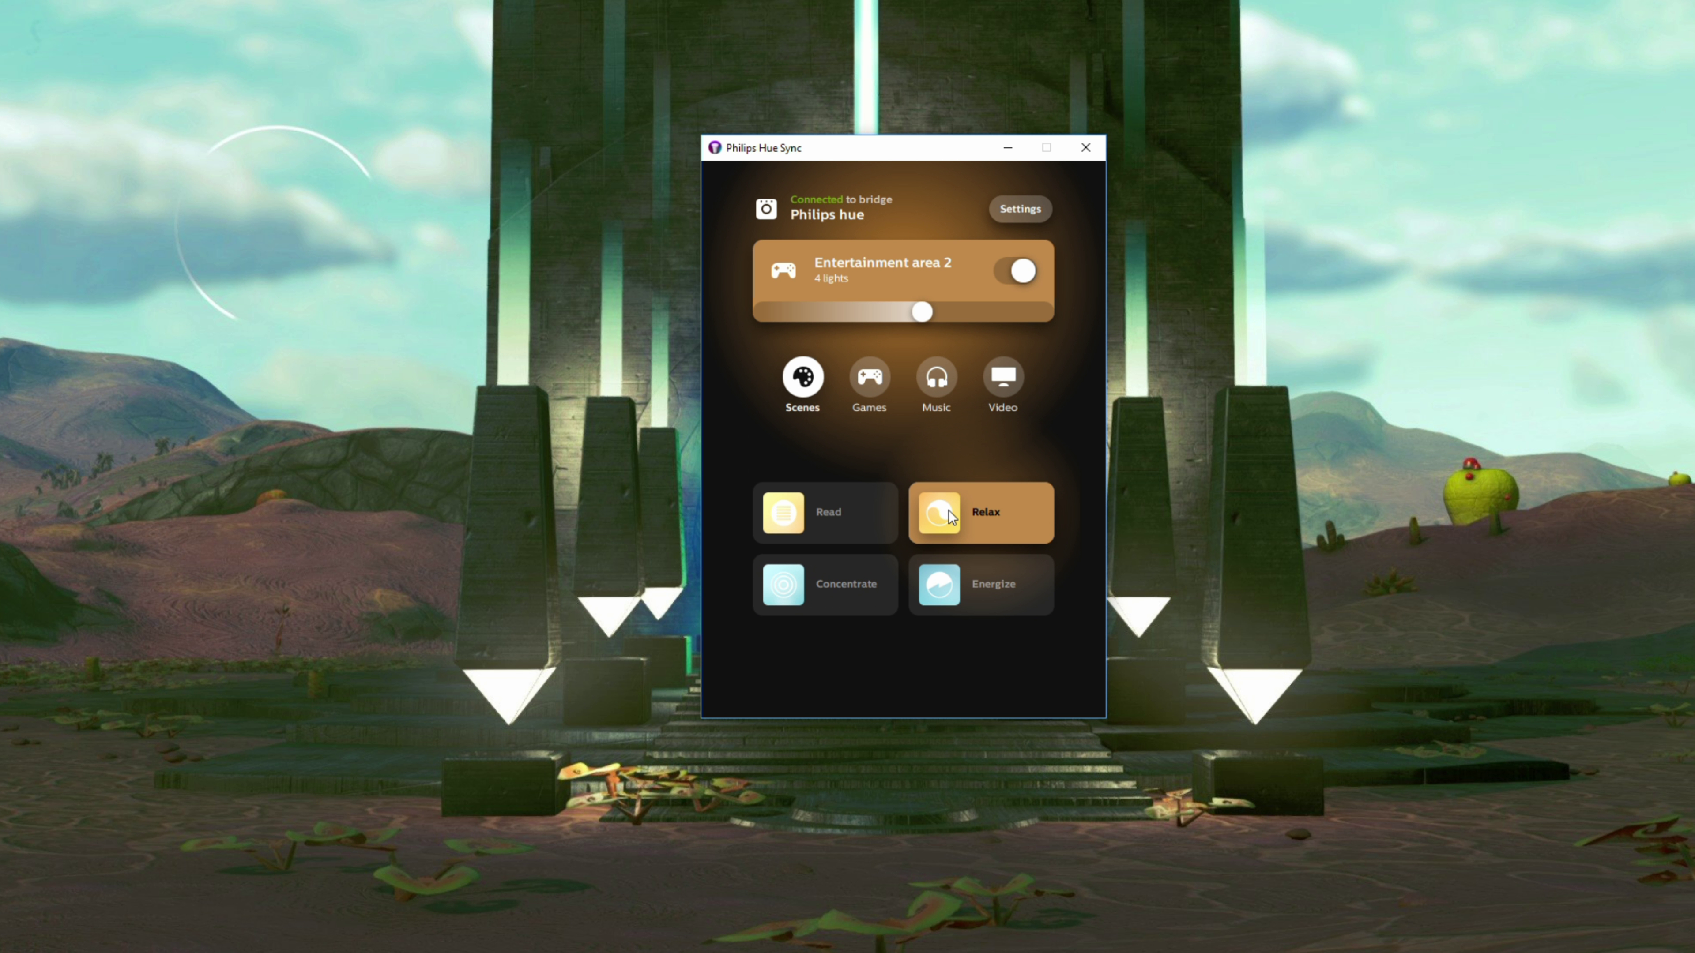
left_click_drag(922, 311, 838, 306)
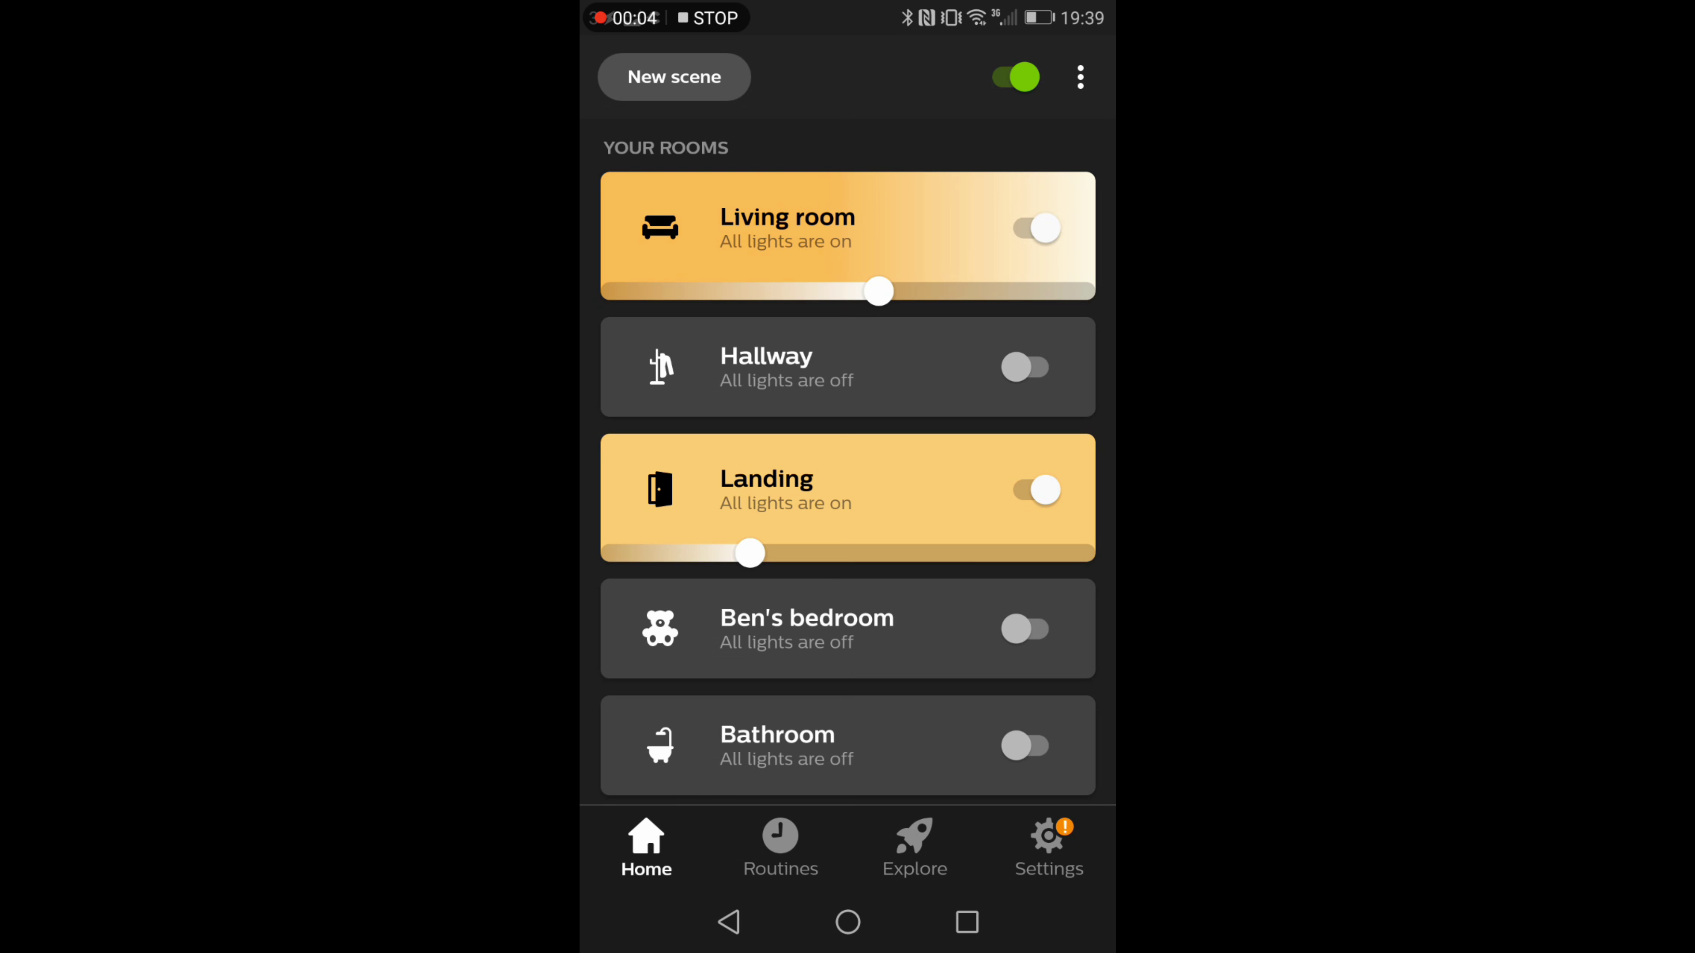
- Browse the room setup list and the Office room's details, then return home
left_click(1080, 76)
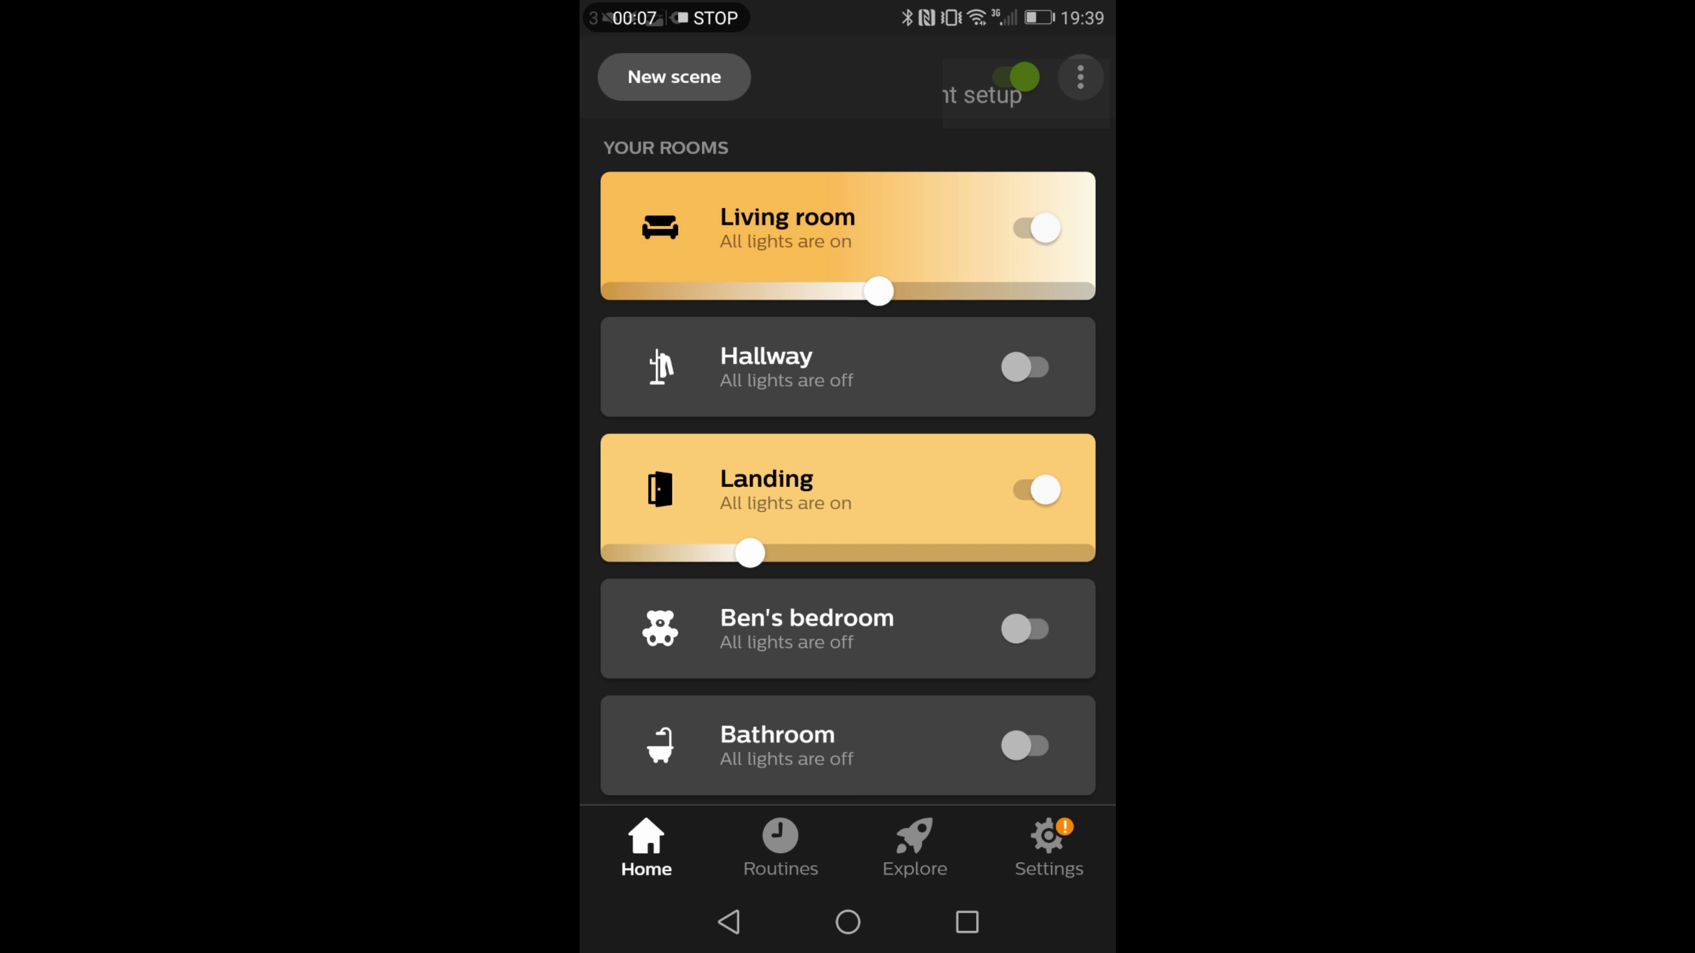
left_click(911, 137)
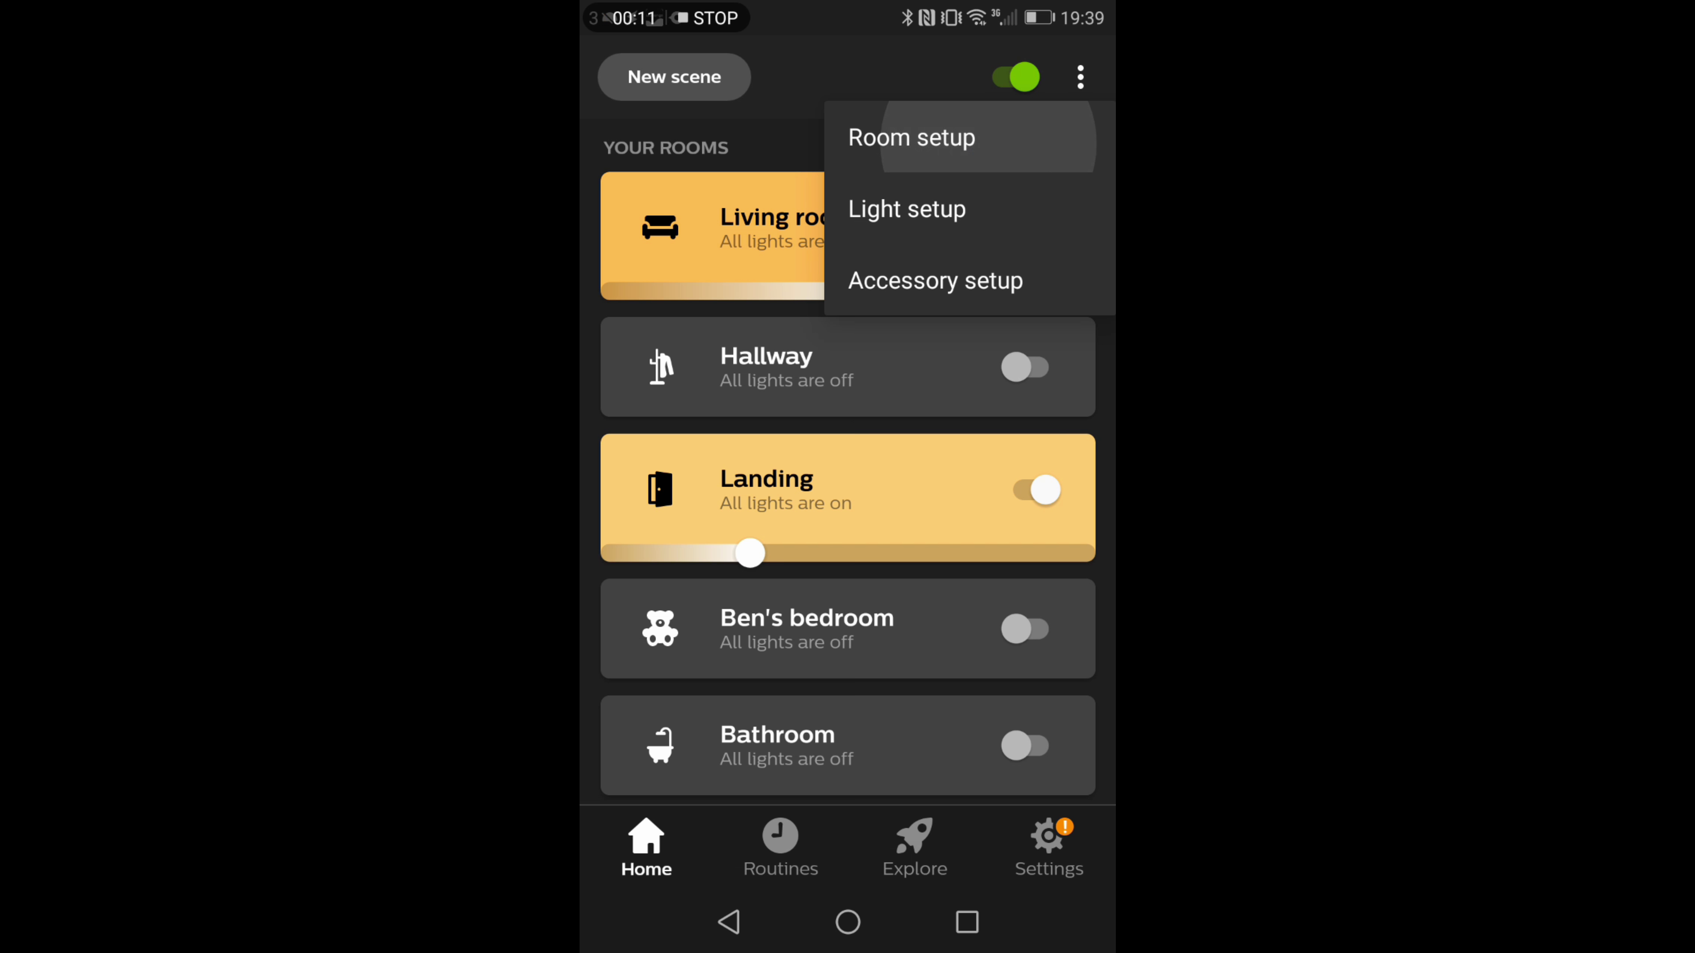
left_click_drag(939, 660, 958, 374)
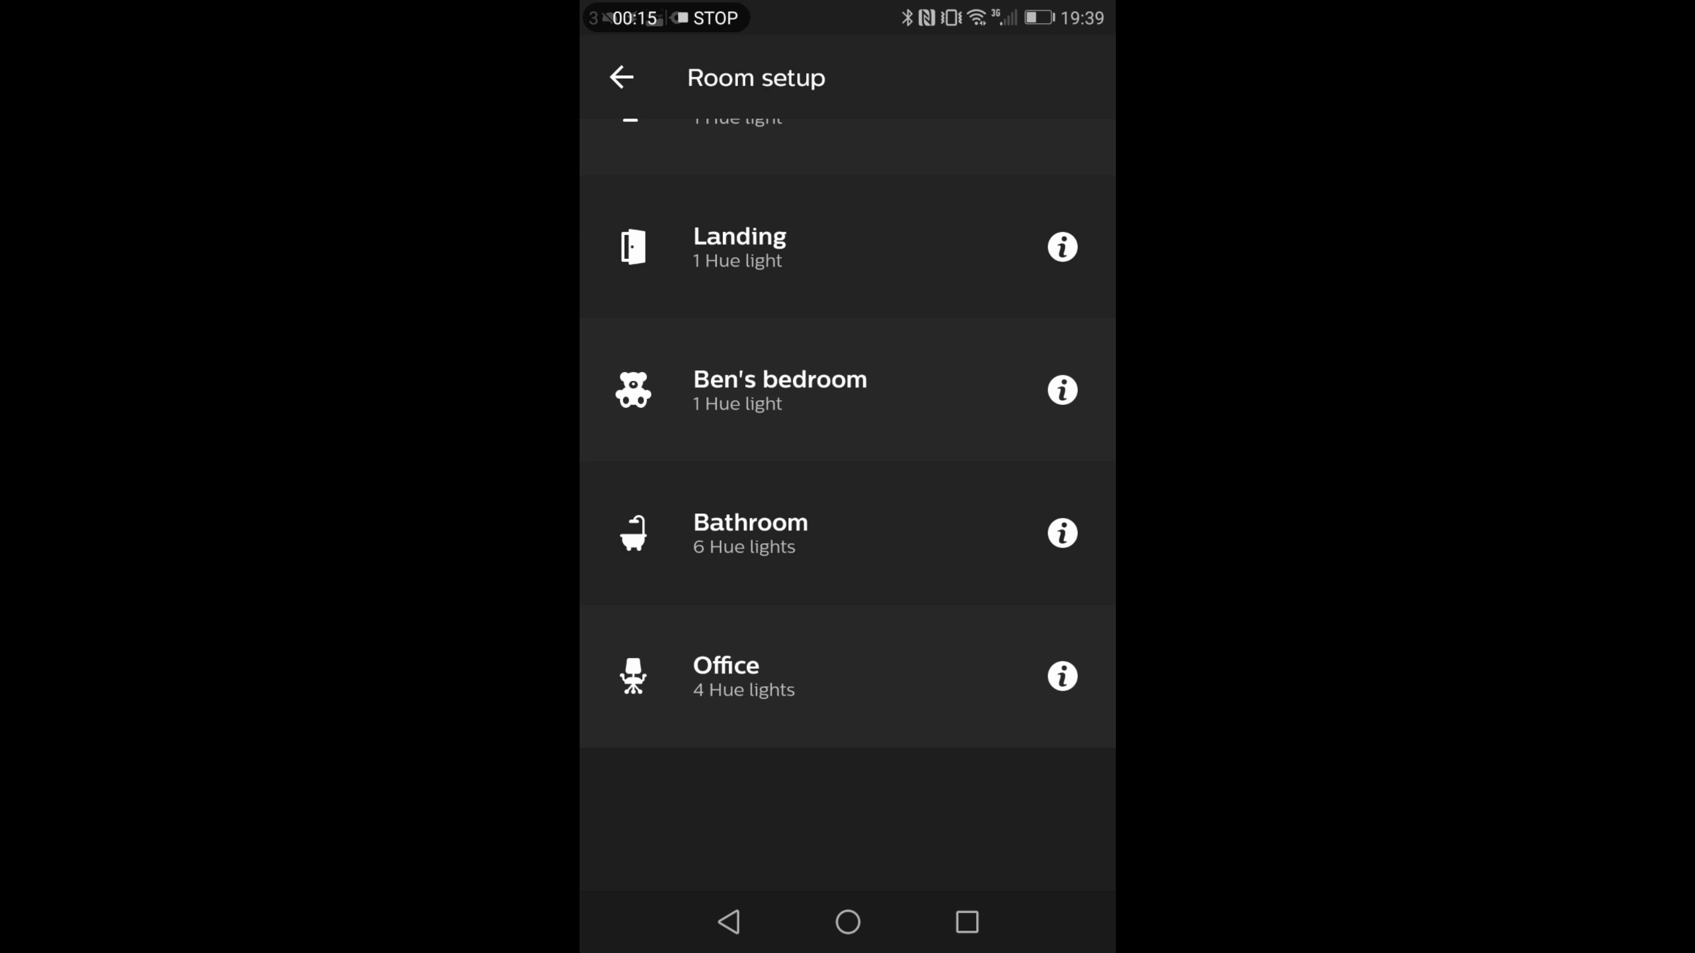
left_click(1062, 676)
left_click(727, 922)
left_click(727, 921)
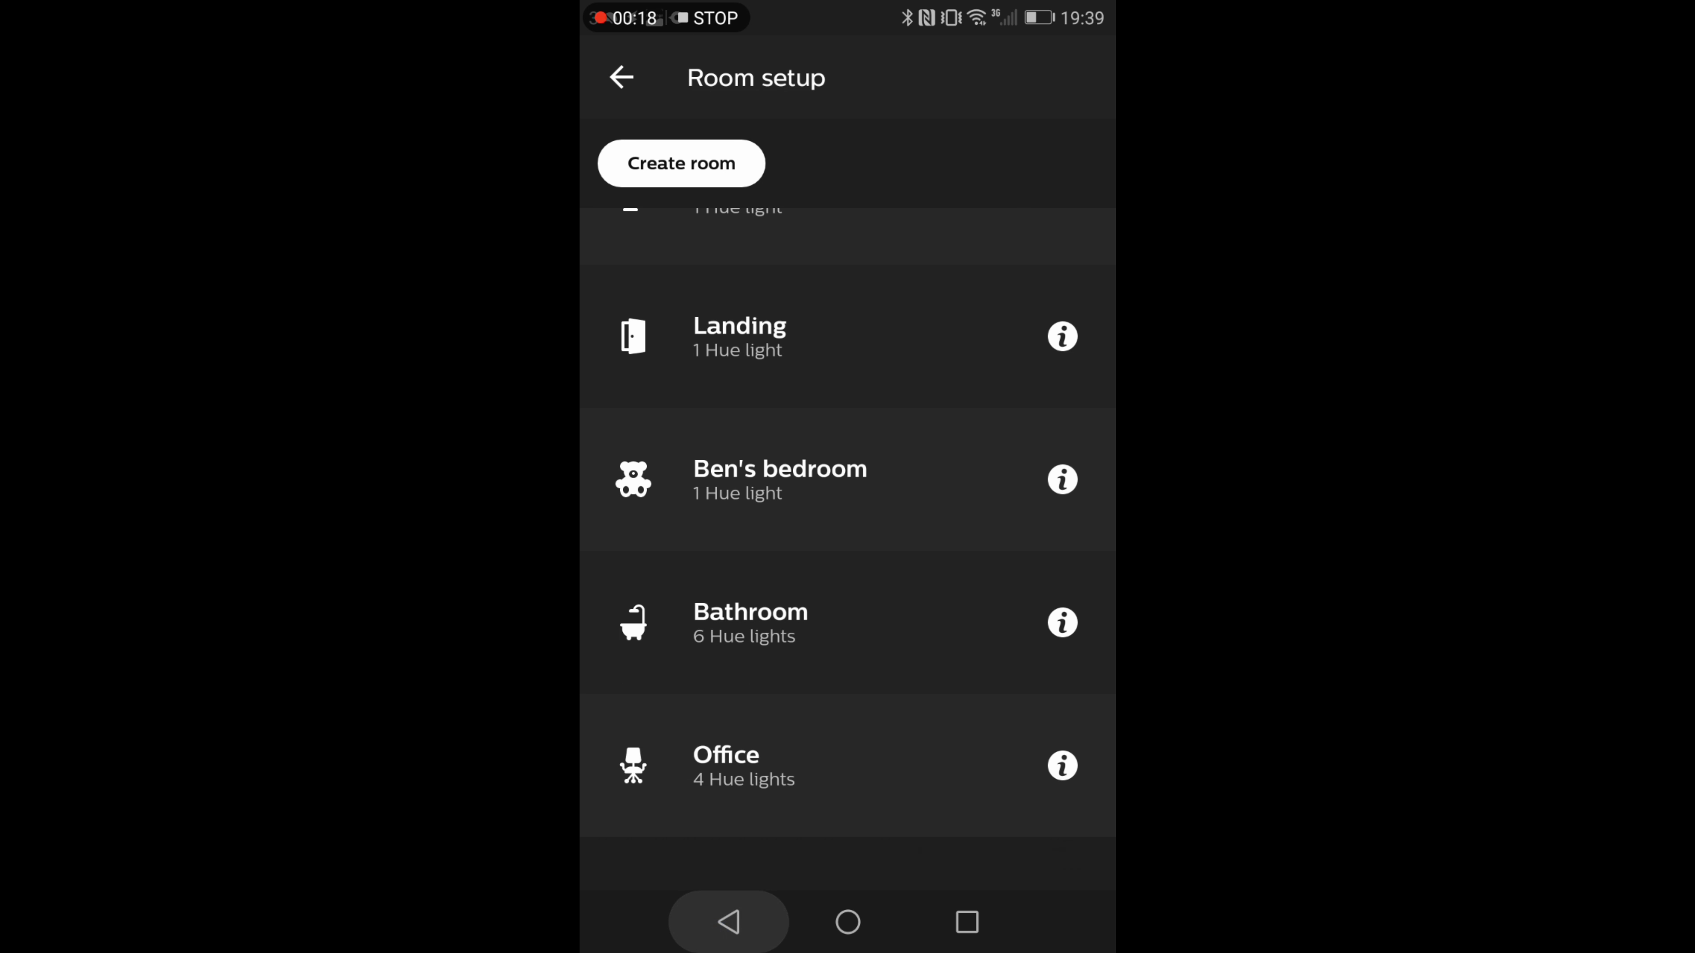
- Start a new entertainment area in Settings and choose Office as its room
left_click(1048, 847)
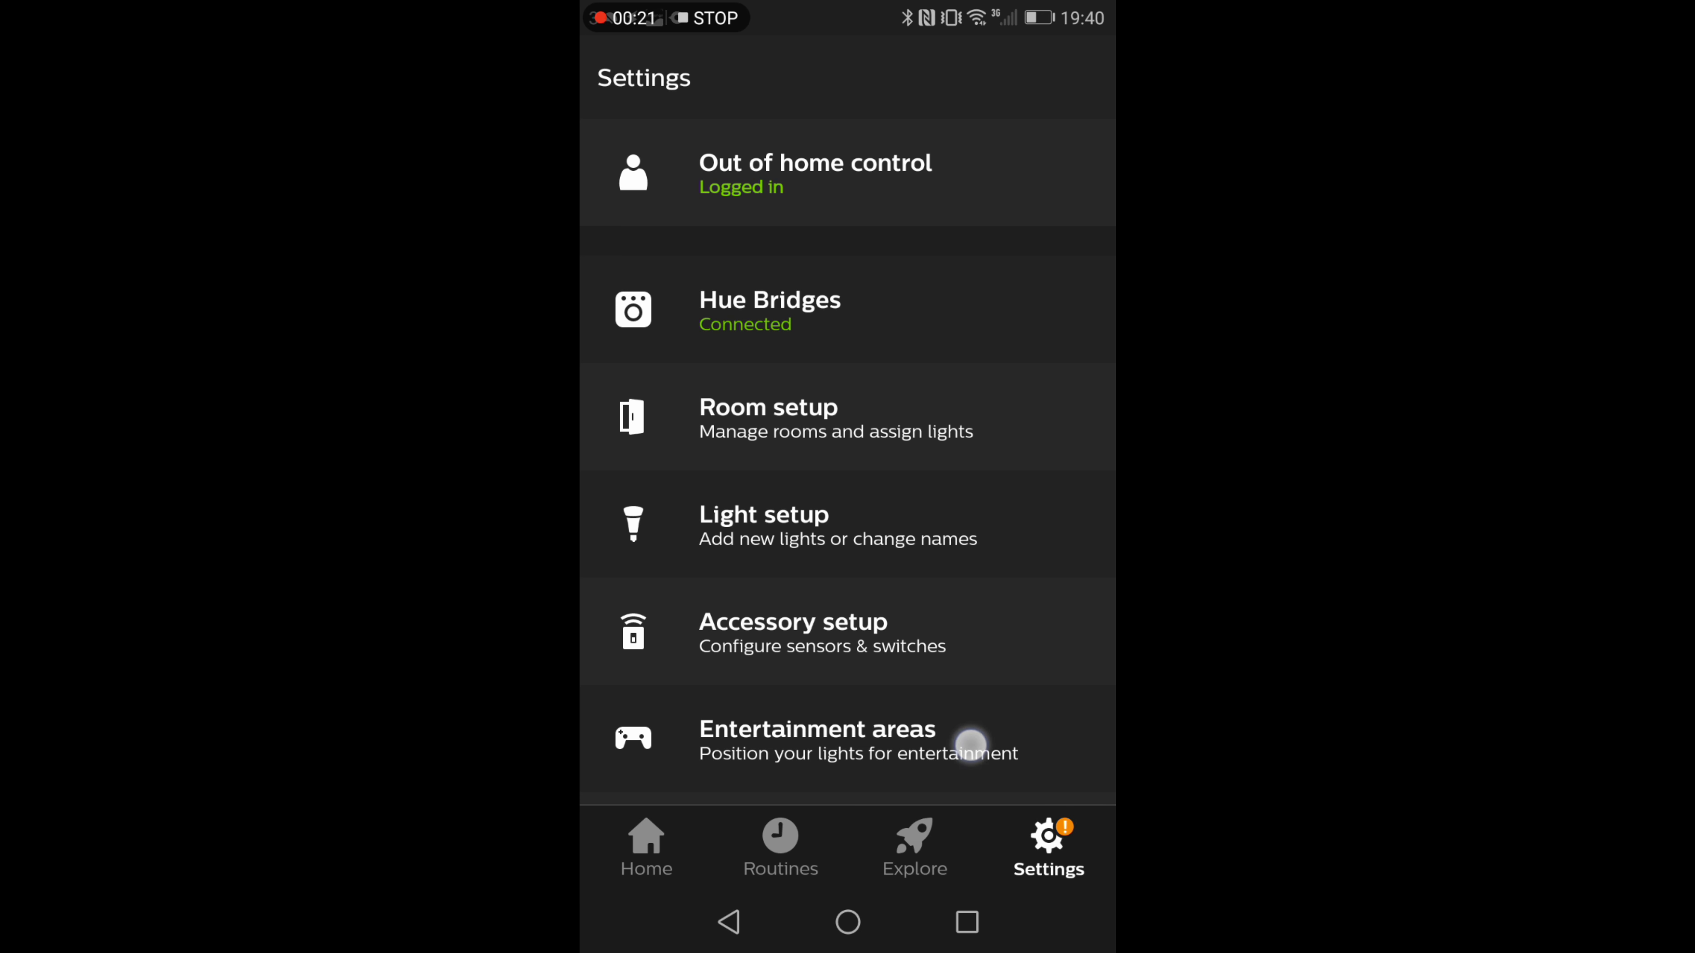
left_click(835, 740)
left_click(858, 179)
left_click_drag(920, 503, 919, 482)
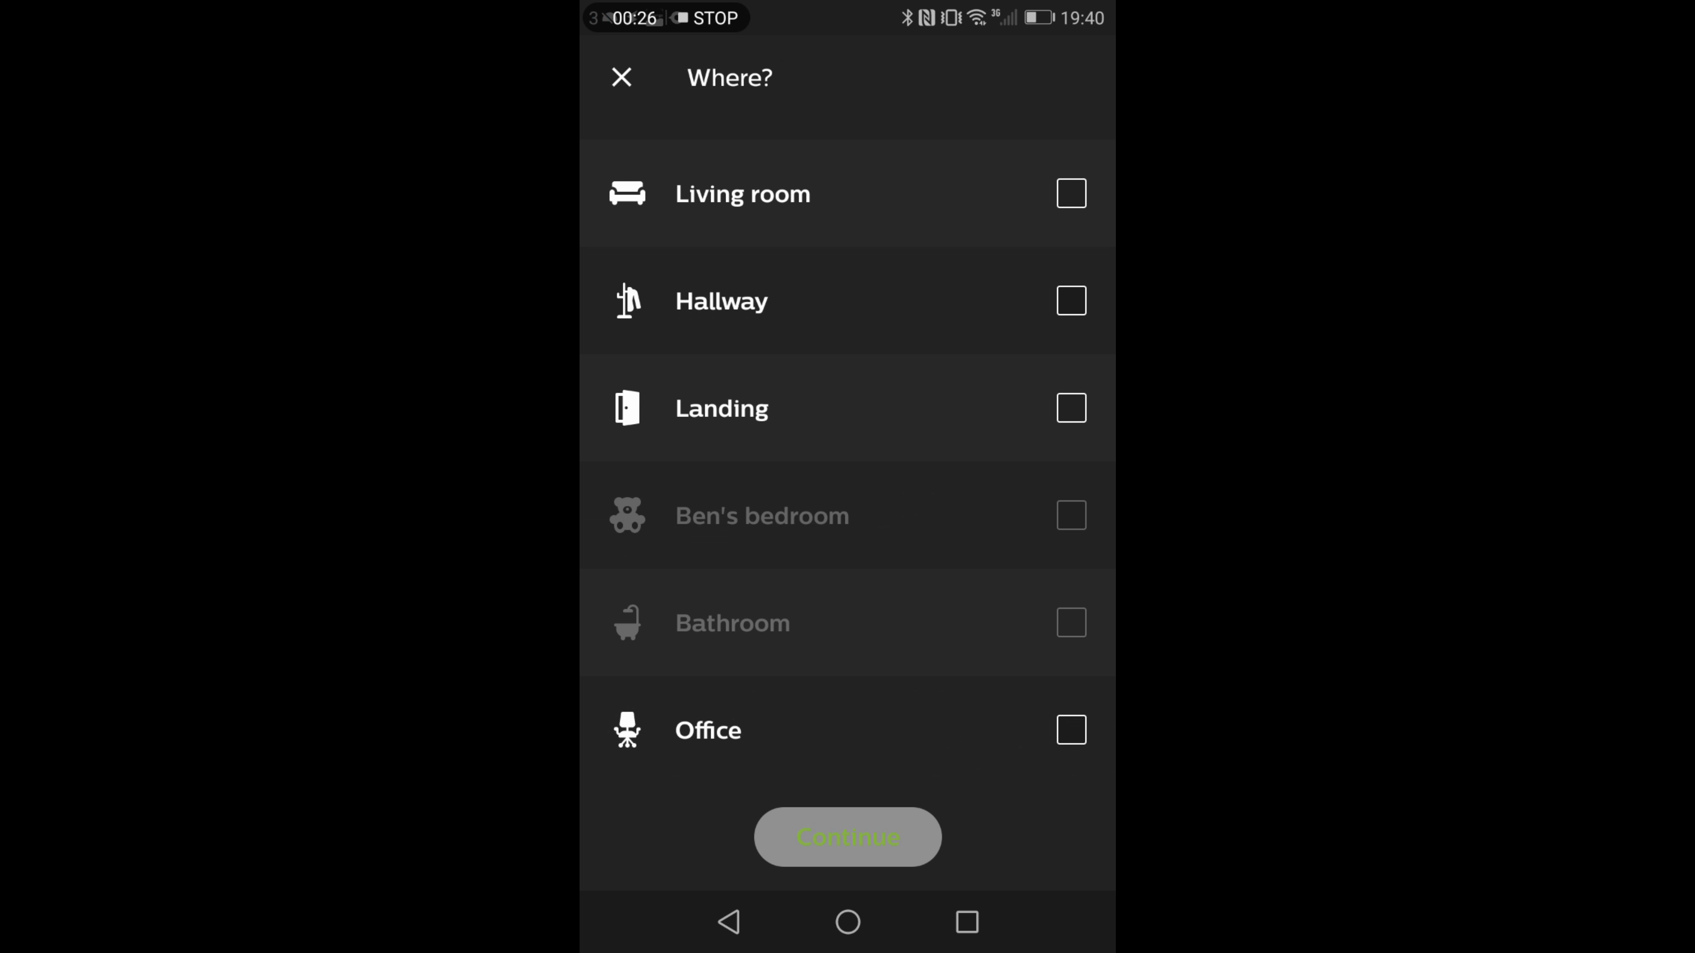
left_click(784, 726)
left_click(847, 836)
- Add Hue color spots 1, 2, 3 and Hue lightstrip plus 2, confirming the lights are ready
left_click_drag(949, 637, 961, 446)
left_click(1070, 408)
left_click(1071, 515)
left_click(1071, 622)
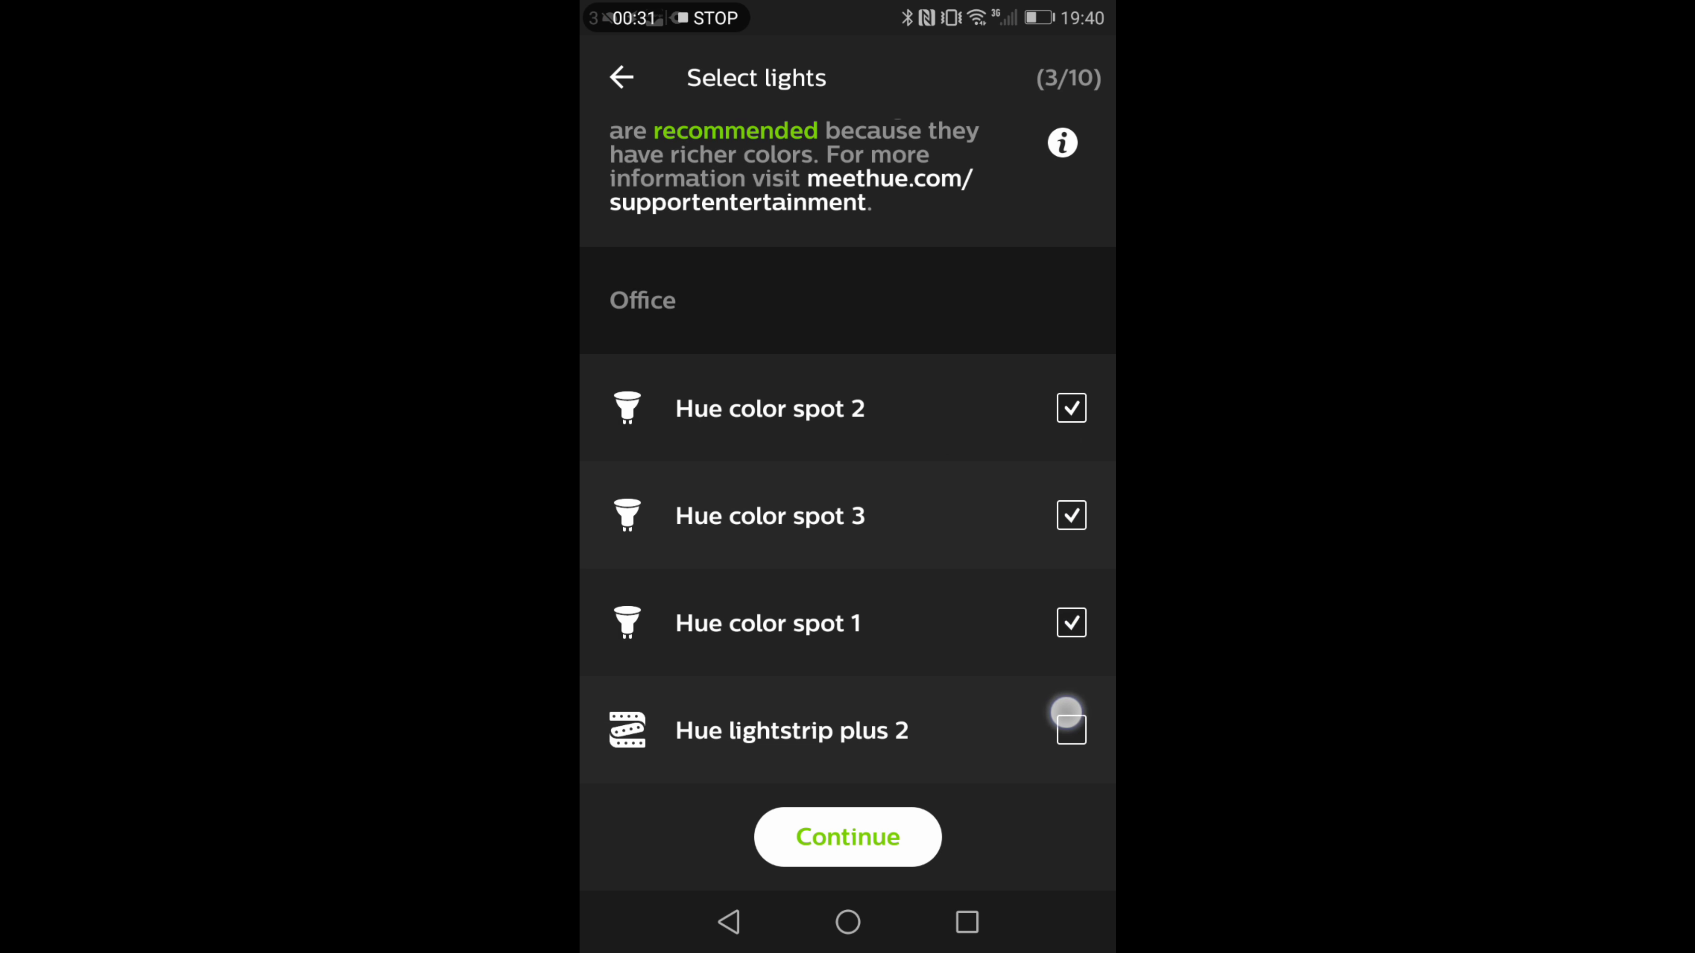
left_click(1065, 711)
left_click(879, 838)
left_click(864, 839)
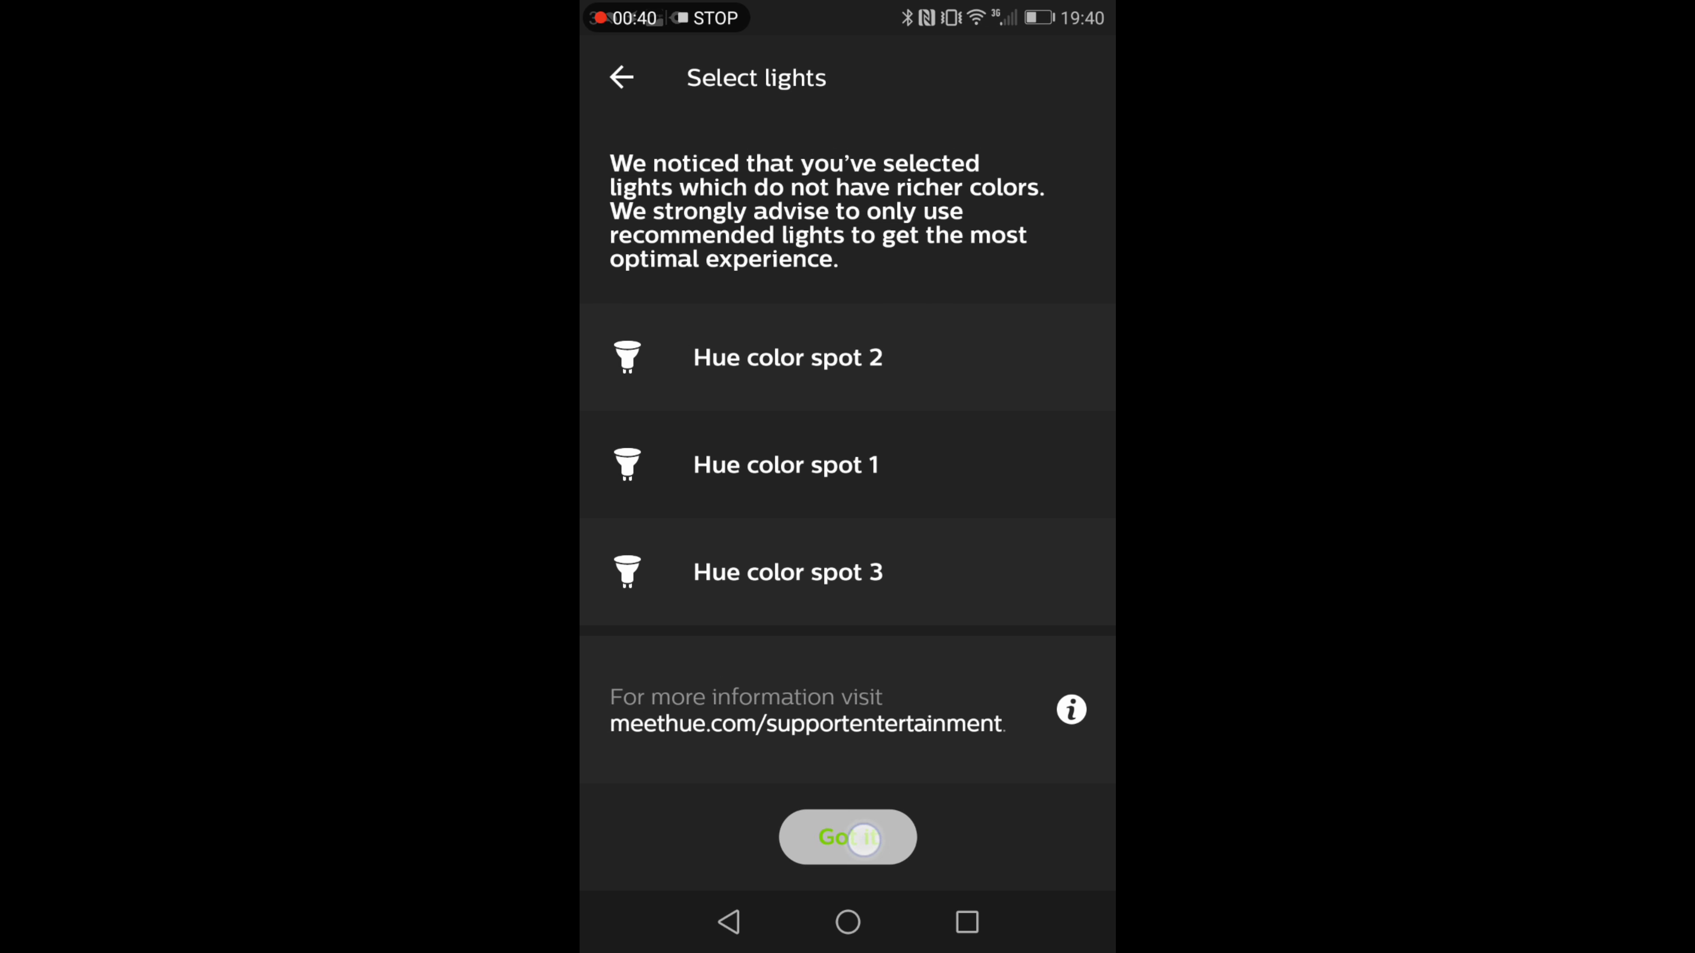
left_click(868, 810)
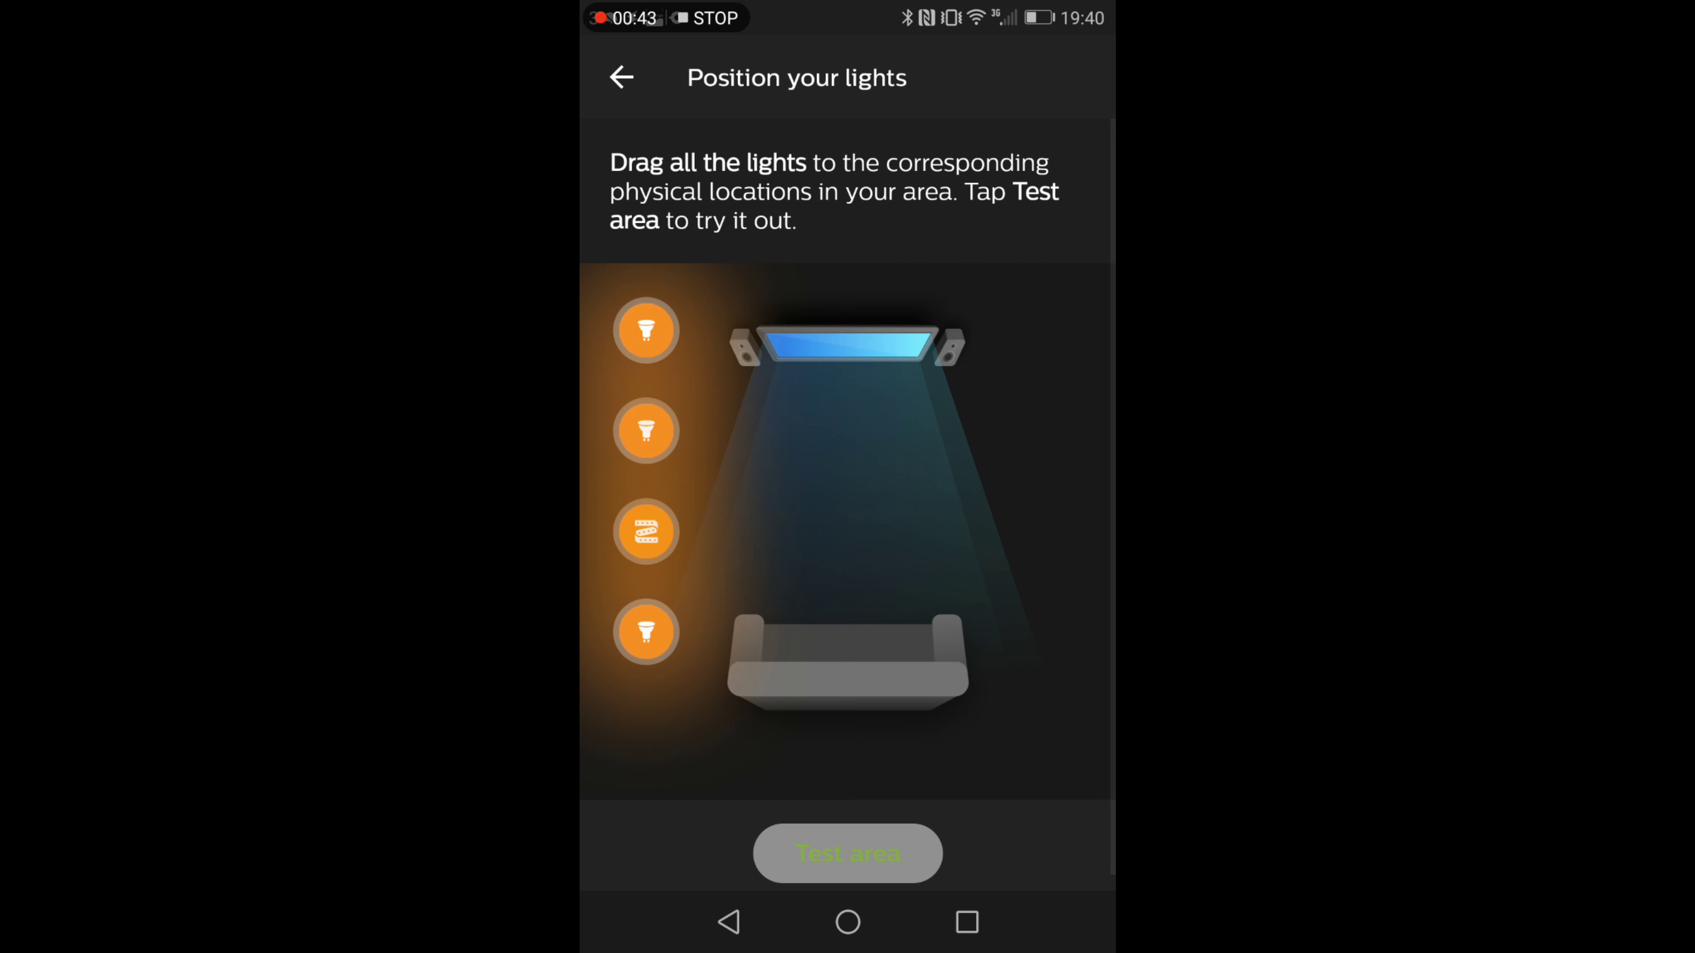
- Place the lightstrip atop the TV and spots below the TV, by the sofa and mid-room
left_click_drag(645, 532, 818, 312)
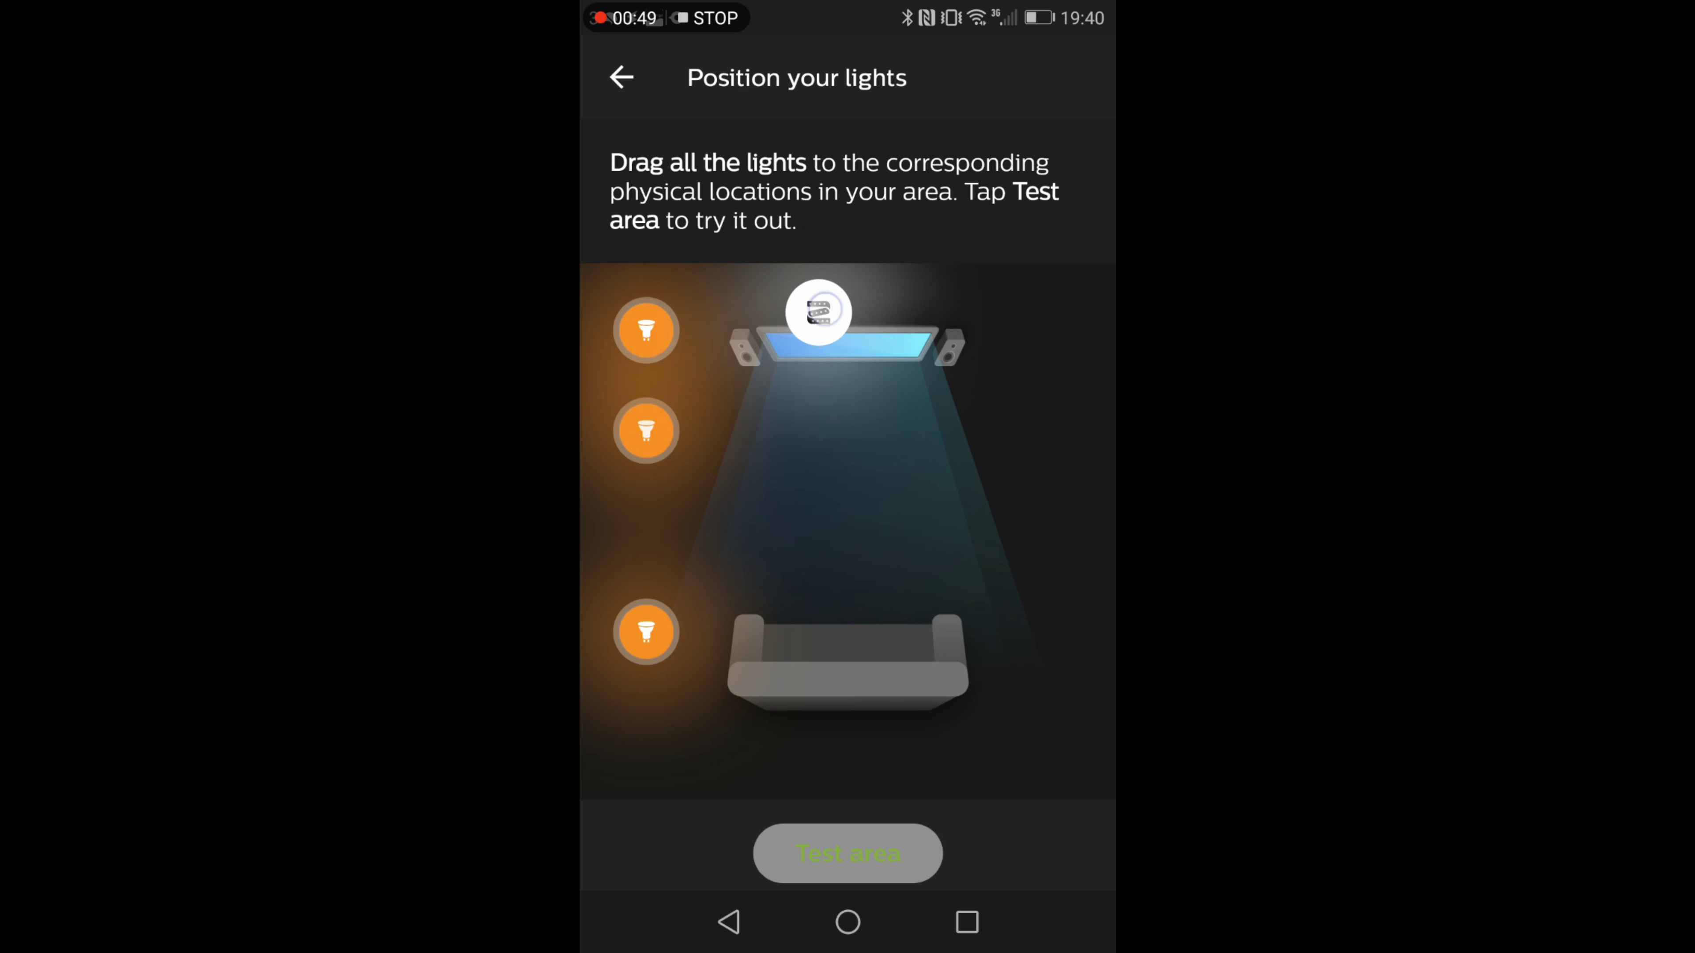
left_click_drag(646, 631, 829, 417)
left_click_drag(646, 431, 843, 723)
left_click_drag(646, 329, 845, 568)
- Test the area, confirm colours and positions match, finish it and leave settings
left_click(871, 847)
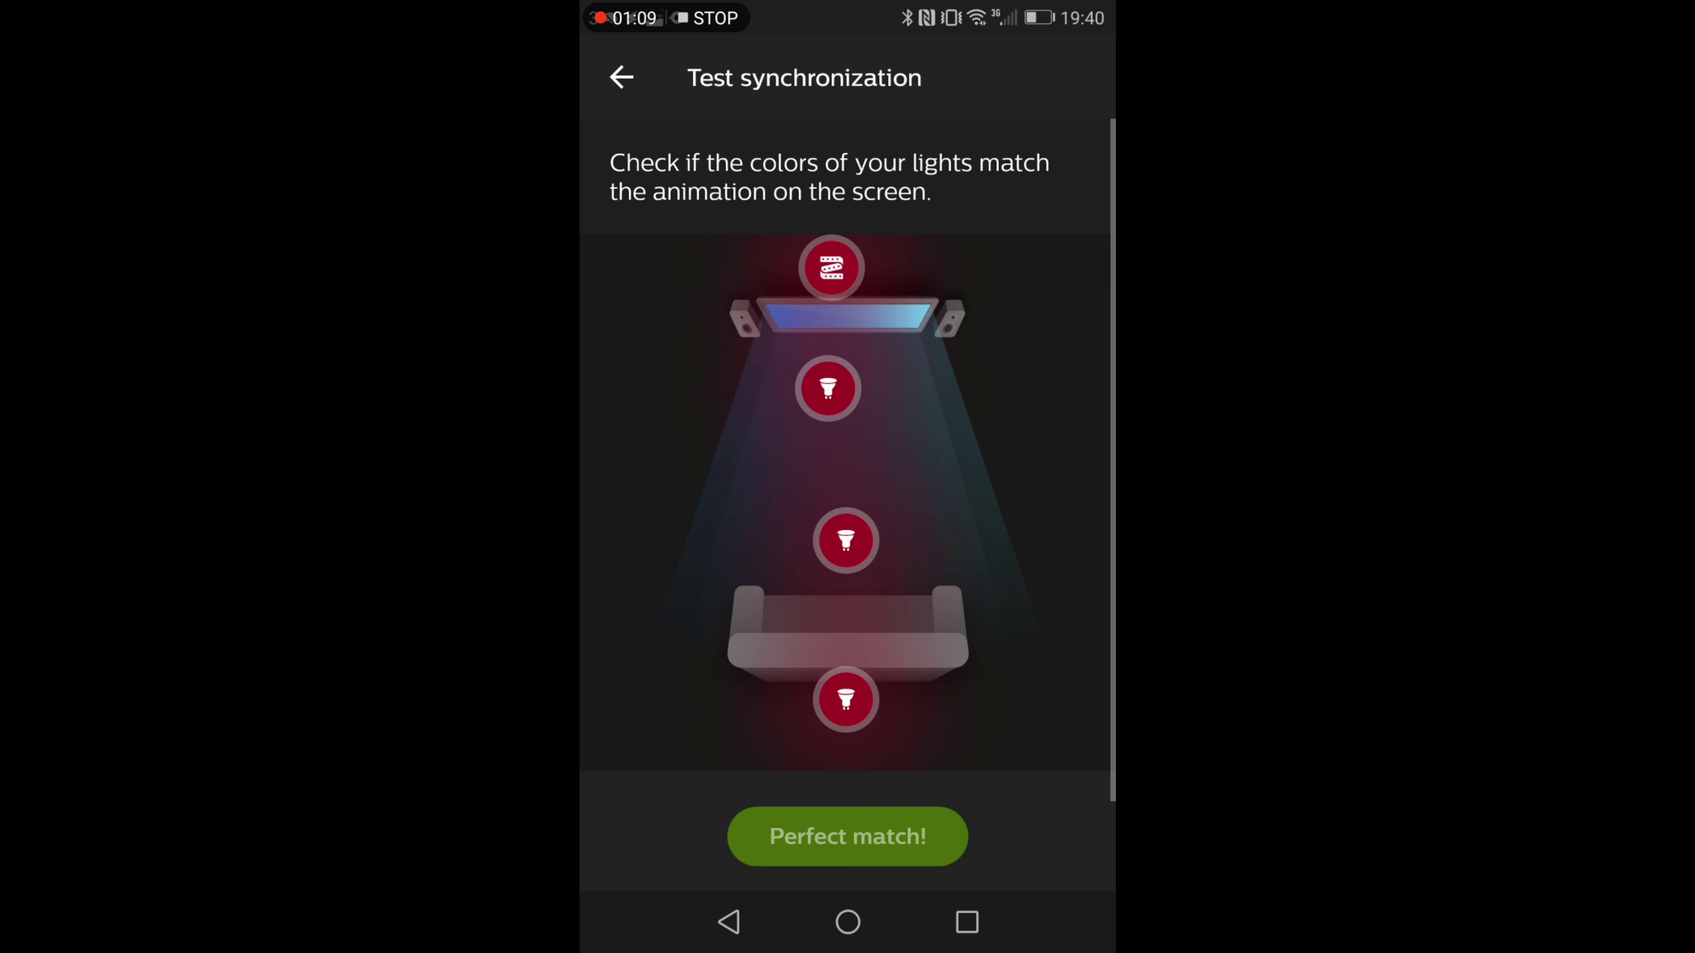
left_click(848, 836)
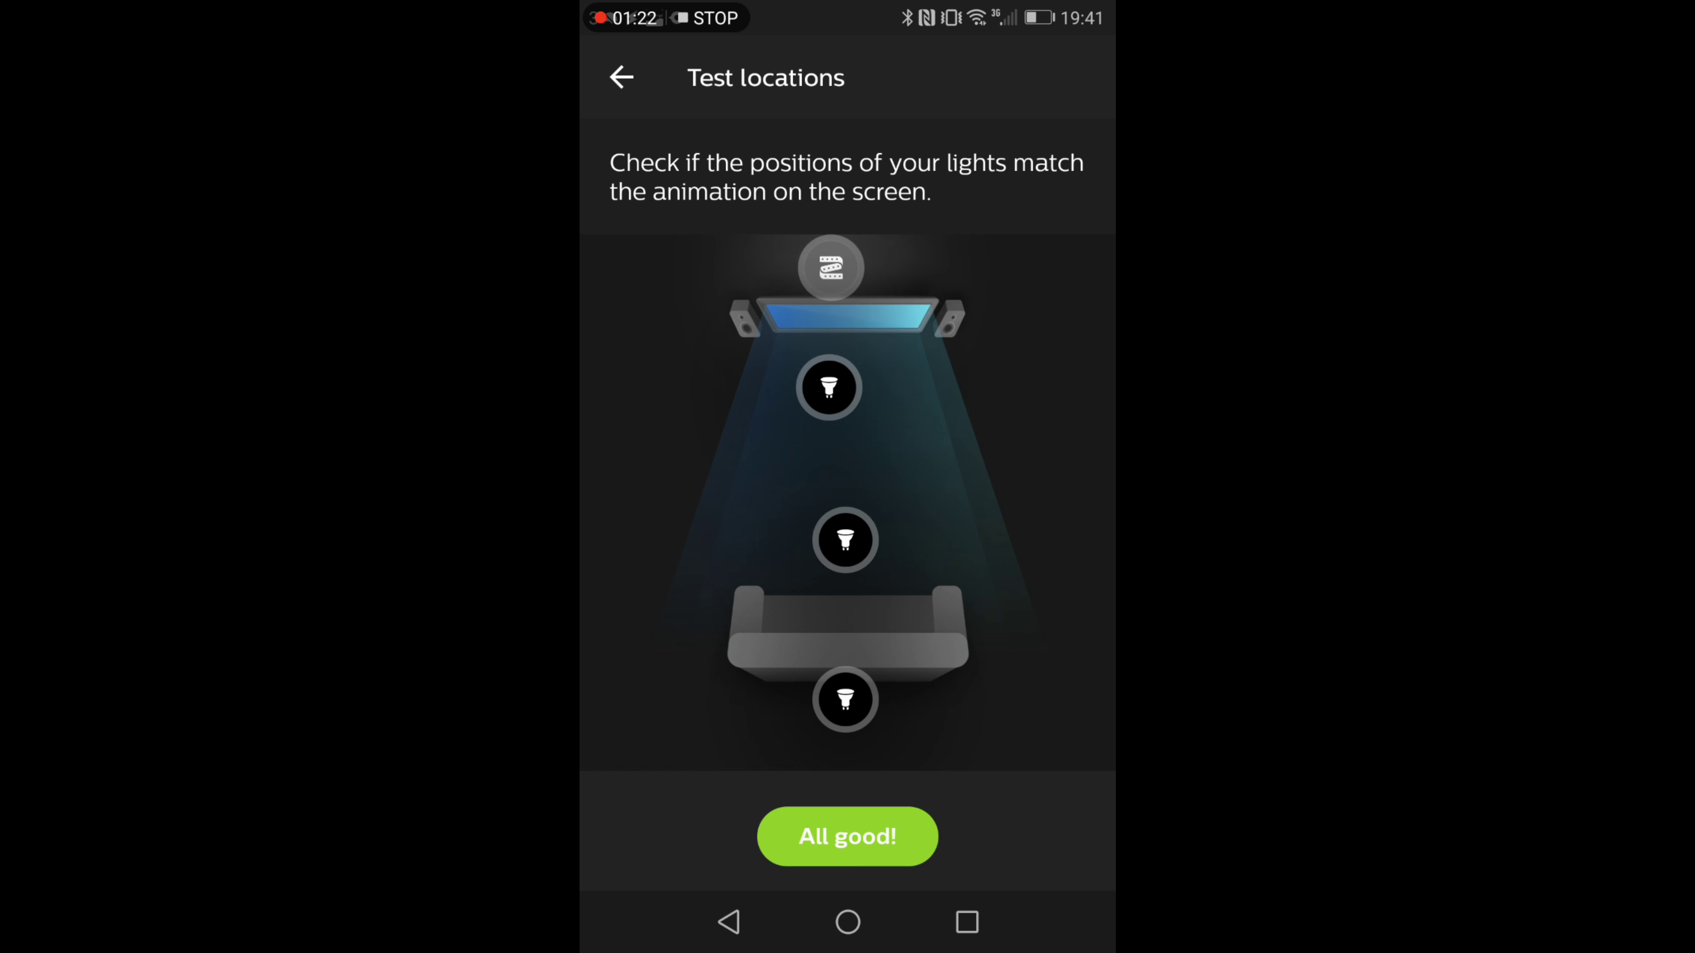
left_click(866, 835)
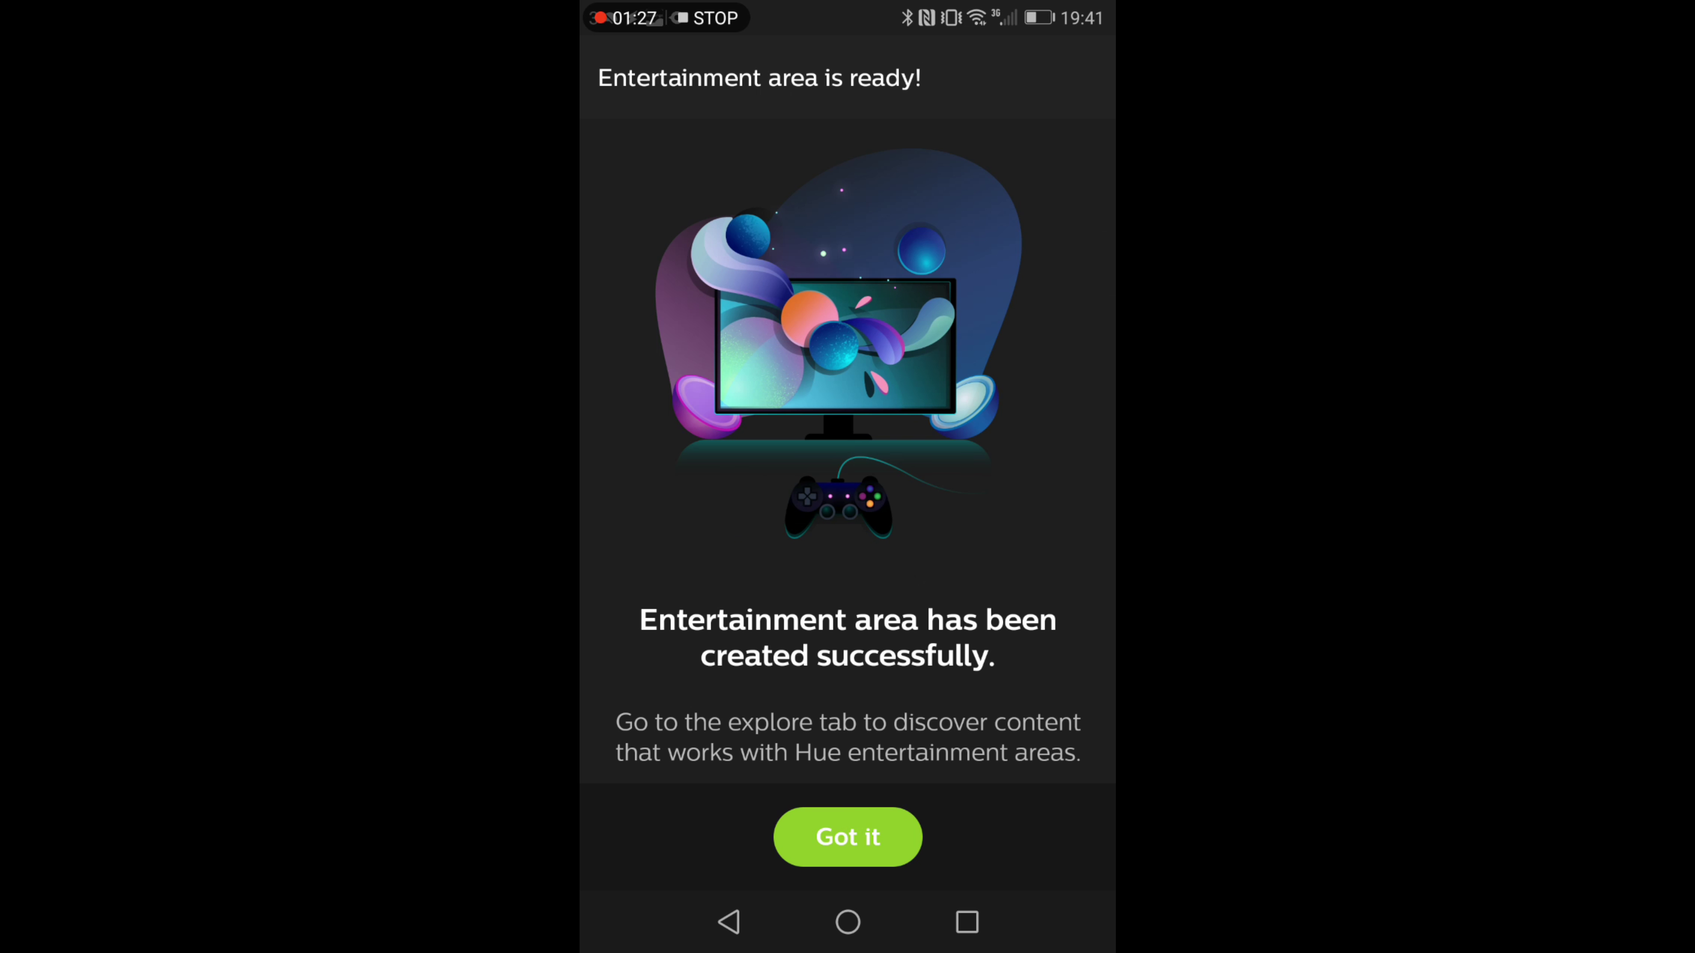
left_click(868, 828)
left_click(705, 927)
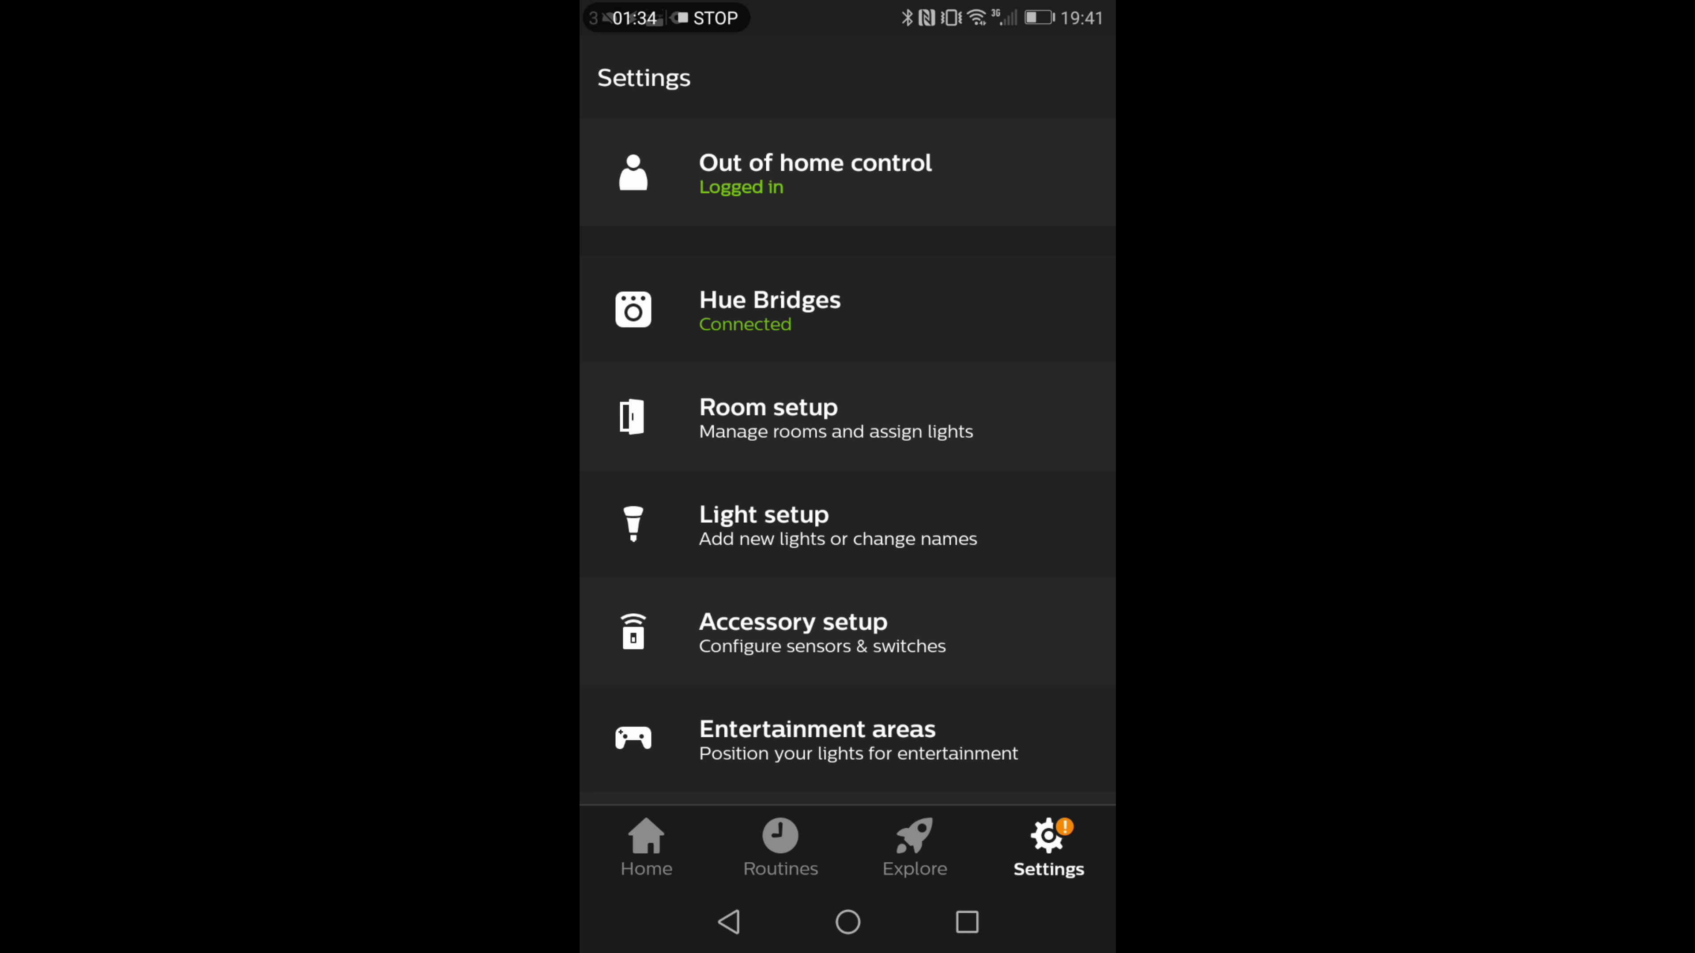
left_click(717, 938)
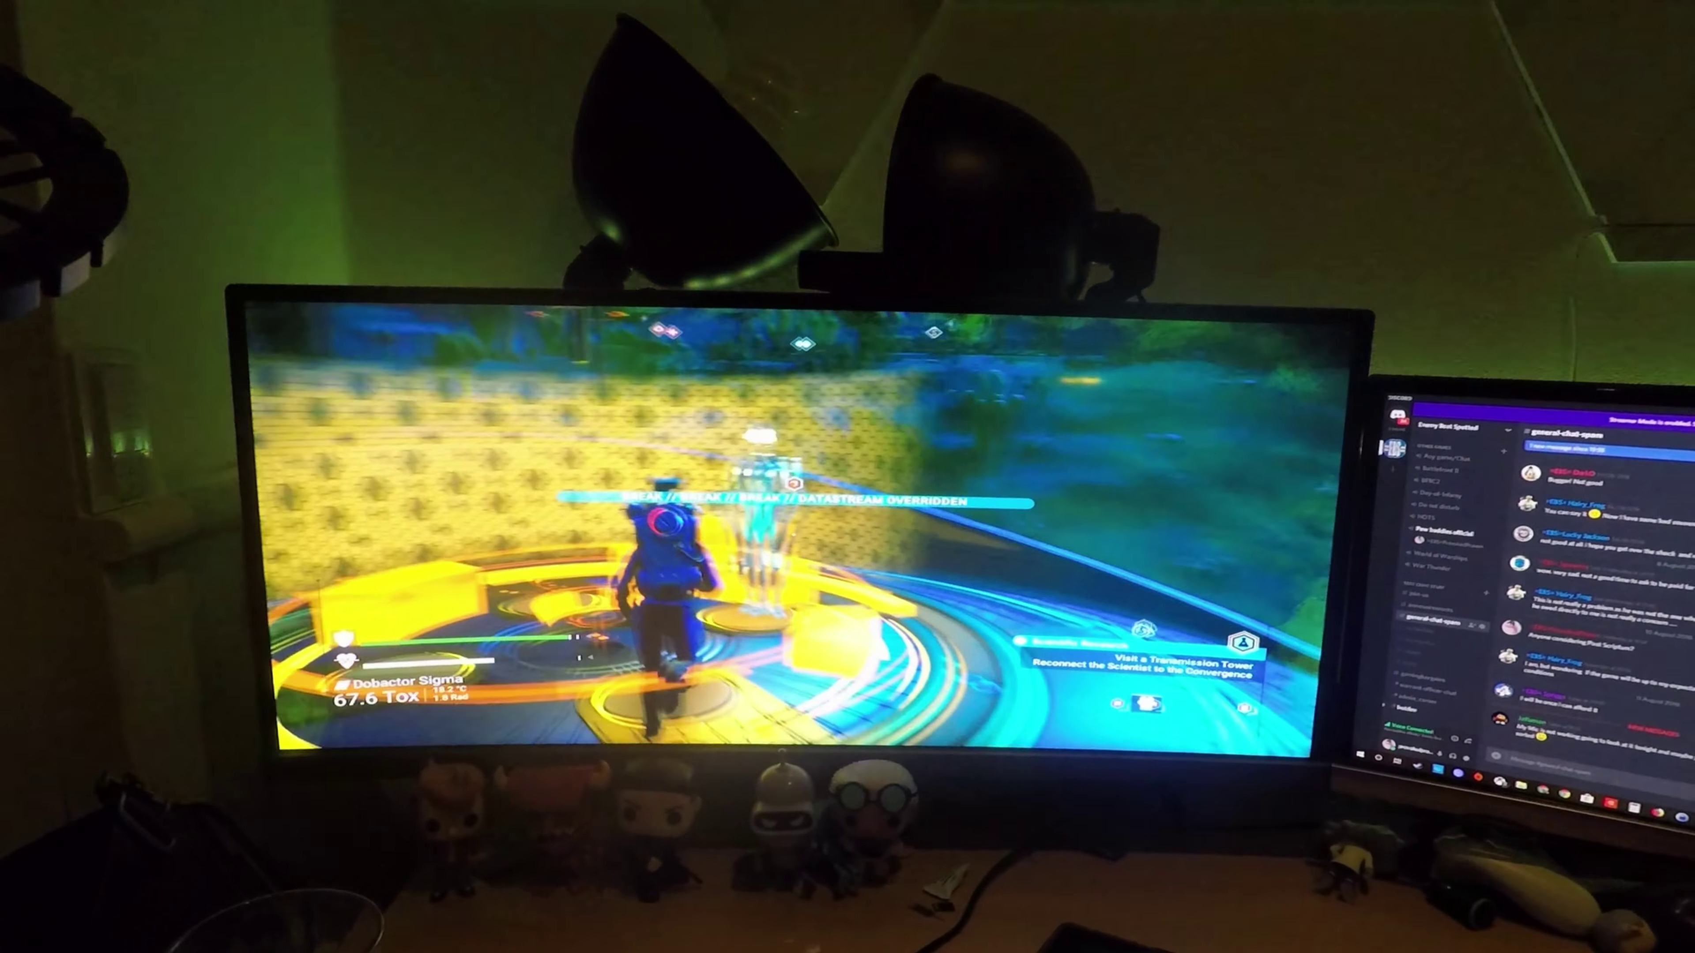
- Walk to the scientist with W, interact using E, and advance the dialogue
key("w")
key("e")
left_click(1086, 654)
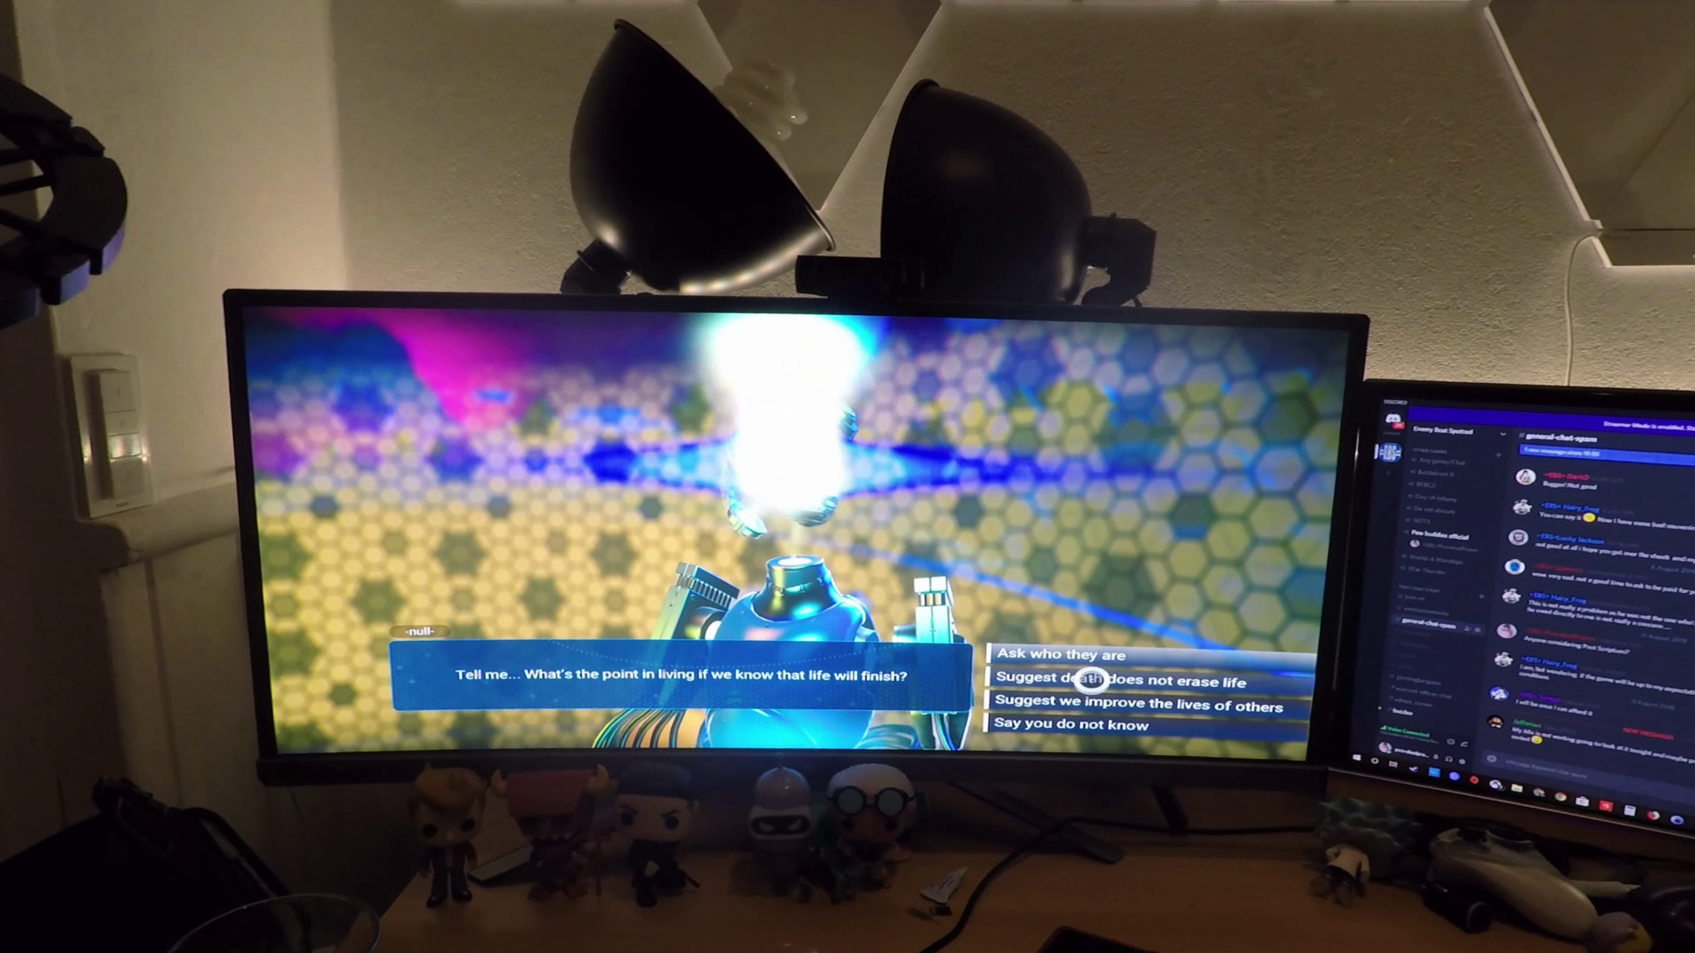